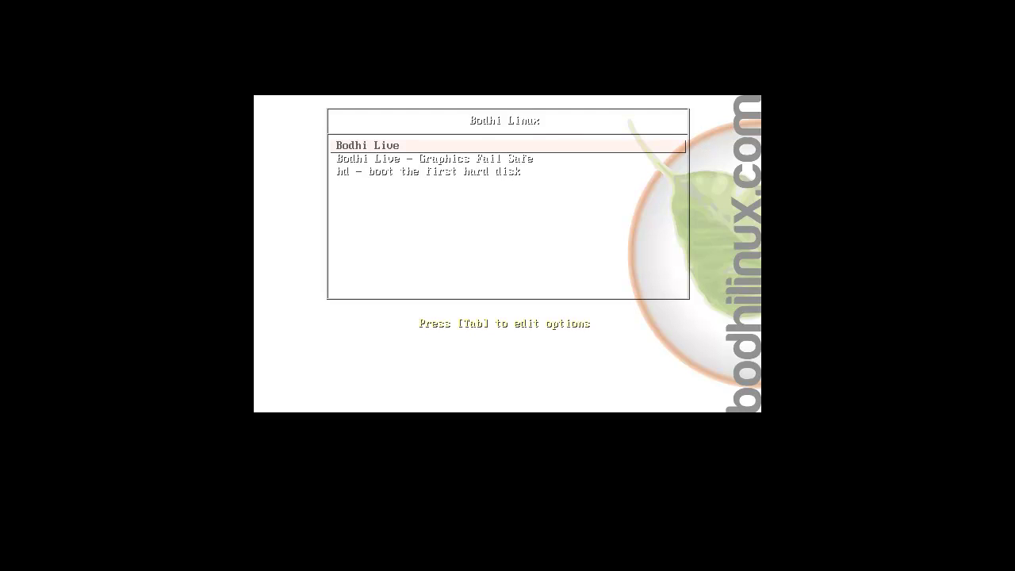
Highlight the Bodhi Live entry in the boot menu and boot it
key("Down")
key("Down")
key("Up")
key("Up")
key("Down")
key("Down")
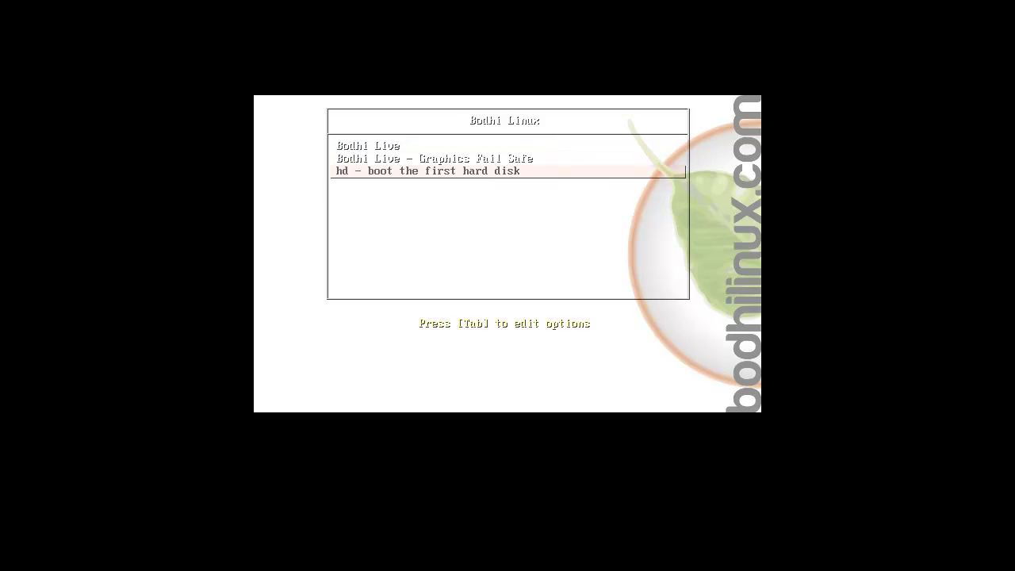
key("Up")
key("Up")
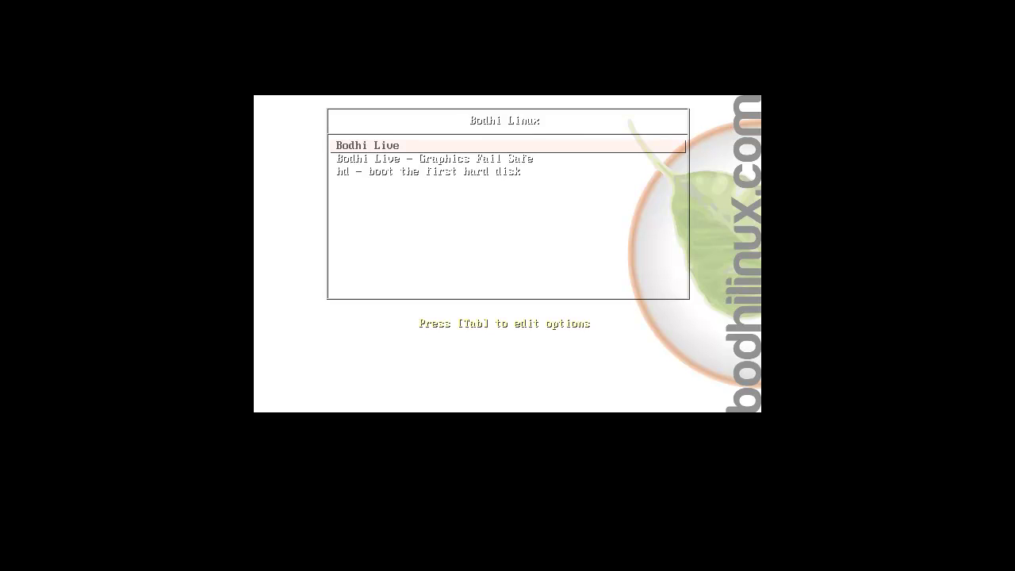
key("Down")
key("Down")
key("Up")
key("Up")
key("Return")
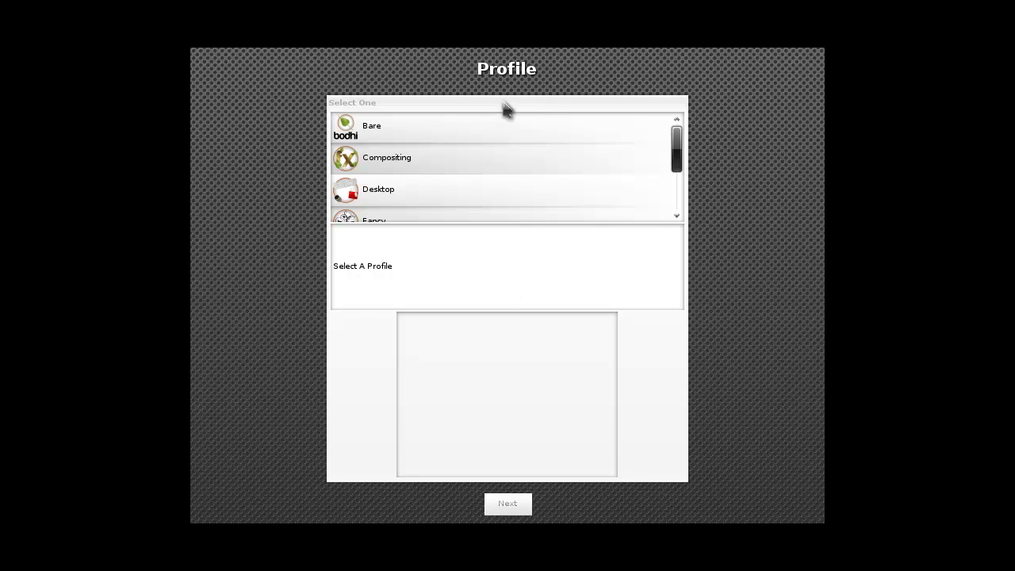
Preview the Fancy, Desktop, Compositing and Bare profiles
left_click_drag(680, 157, 685, 206)
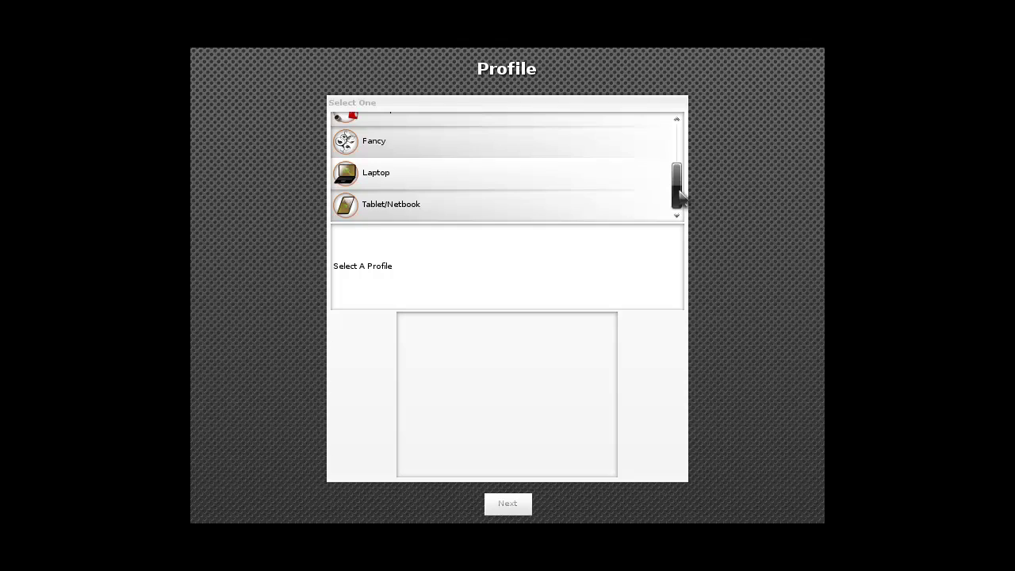
left_click_drag(680, 166, 677, 144)
left_click(370, 200)
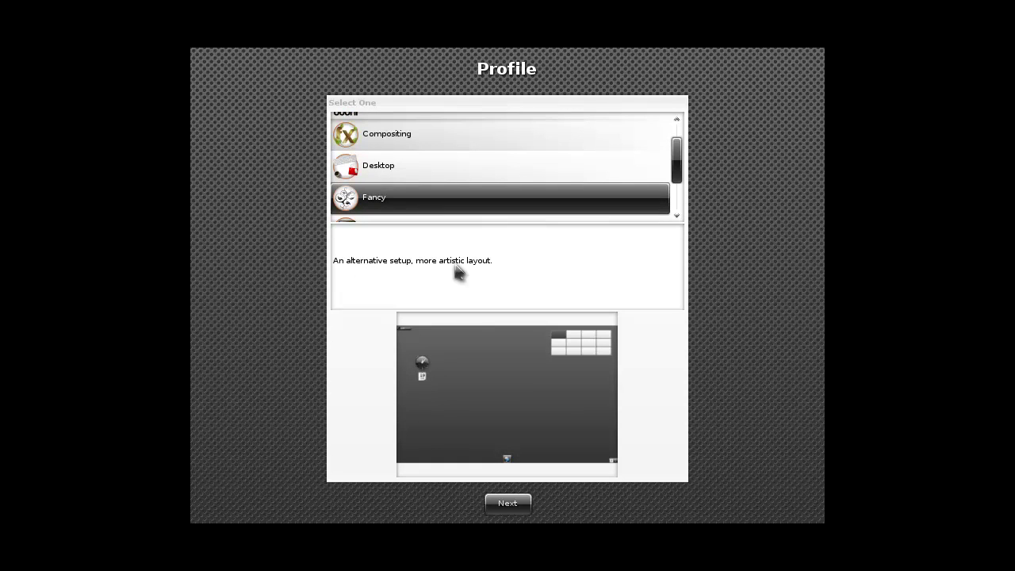
left_click(449, 176)
scroll(452, 168, "up", 1)
left_click(455, 166)
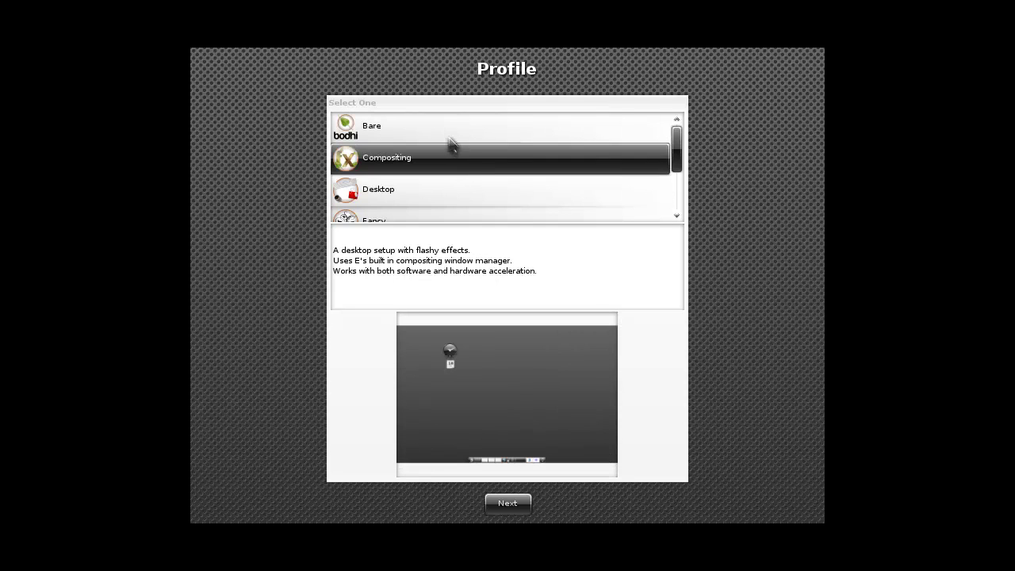
left_click(450, 139)
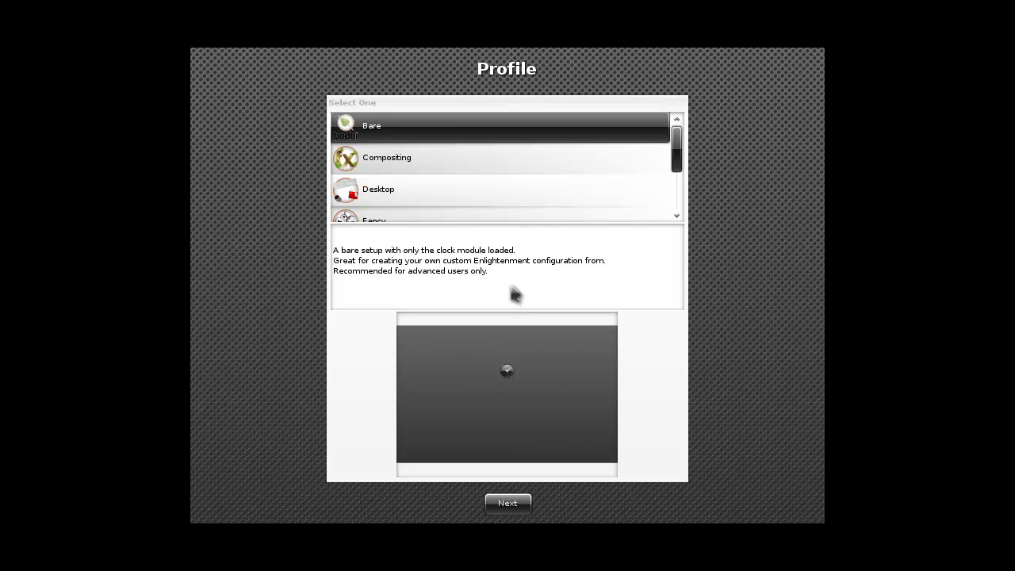
Dismiss the VMware Tools reminder, revisit profiles, then preview Laptop and Tablet/Netbook
left_click(444, 168)
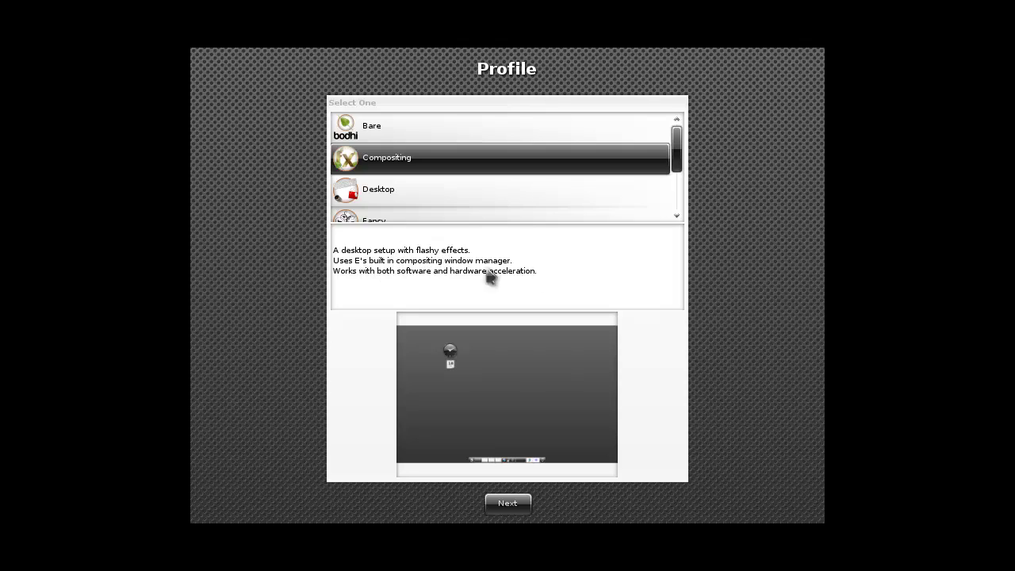
left_click(418, 191)
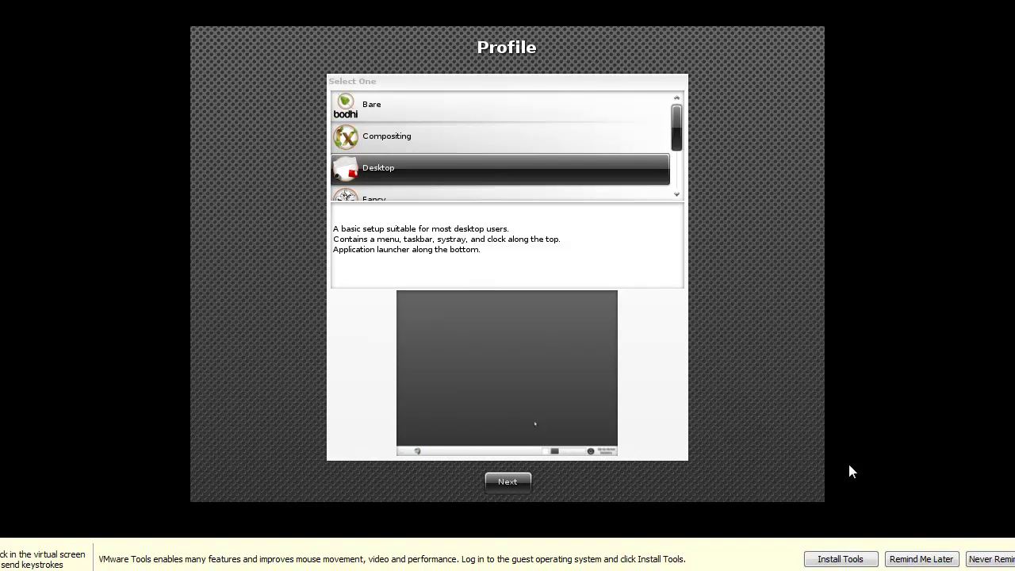
left_click(933, 560)
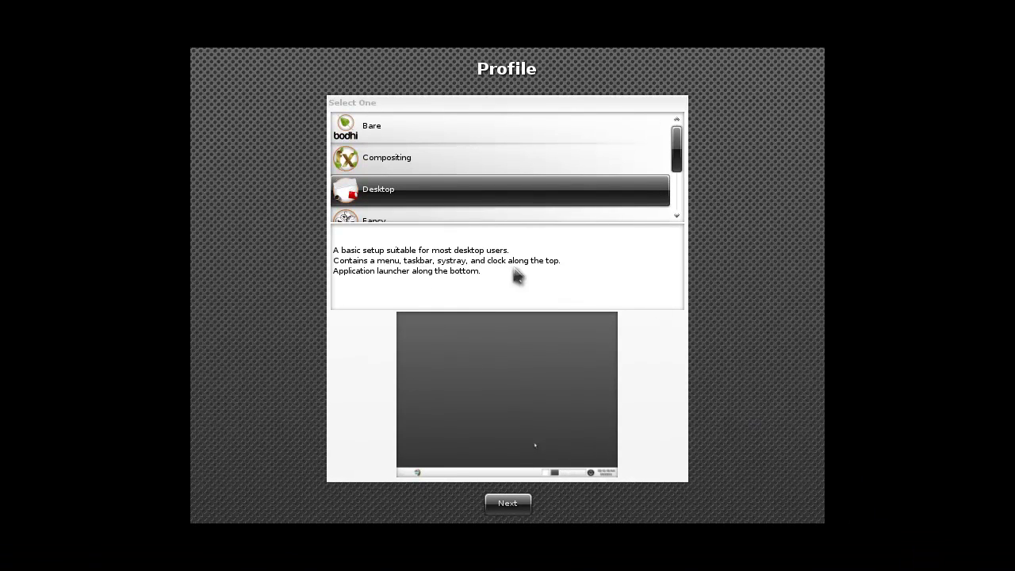
left_click(414, 170)
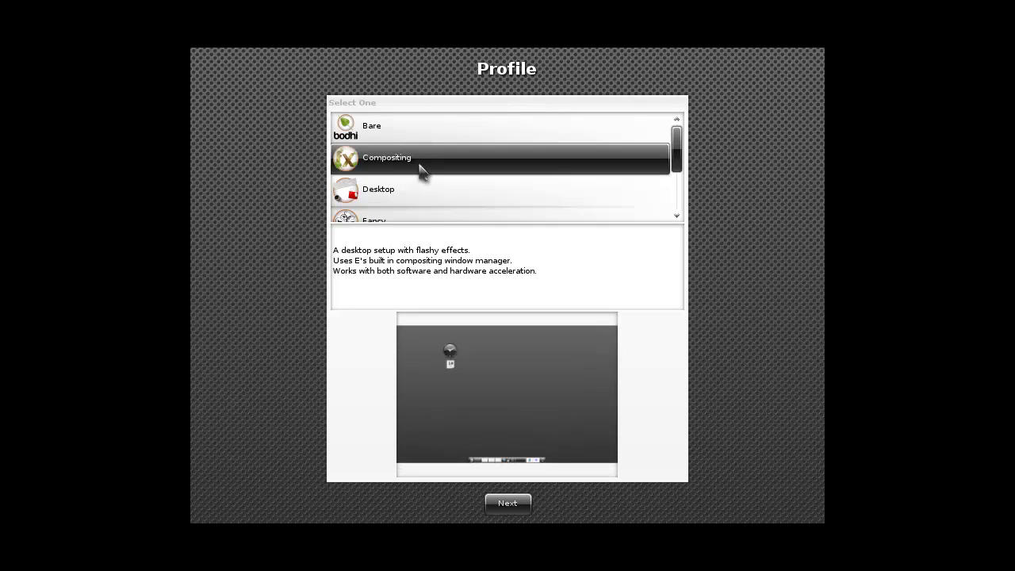
scroll(425, 173, "down", 1)
left_click(415, 197)
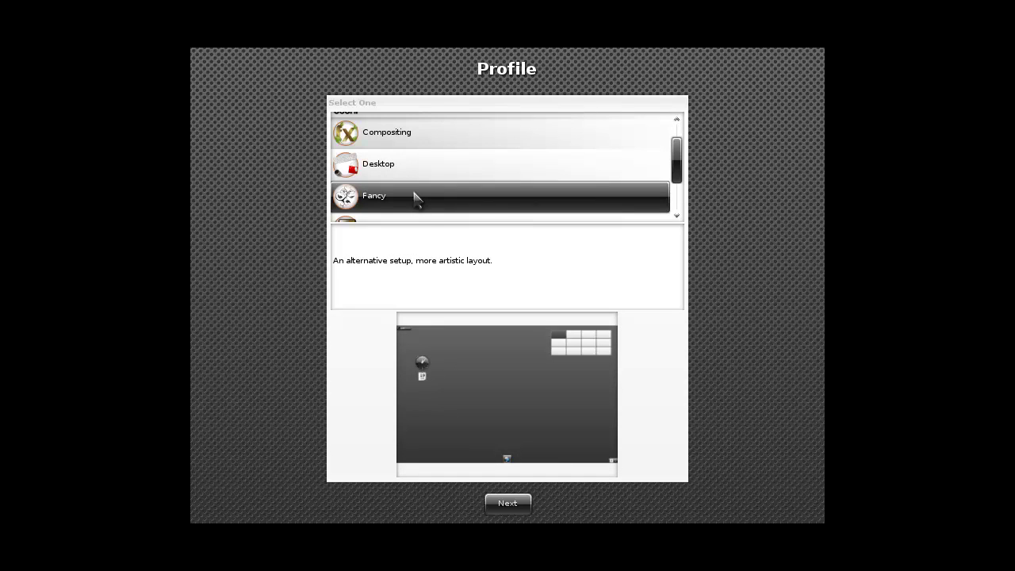
scroll(423, 203, "down", 2)
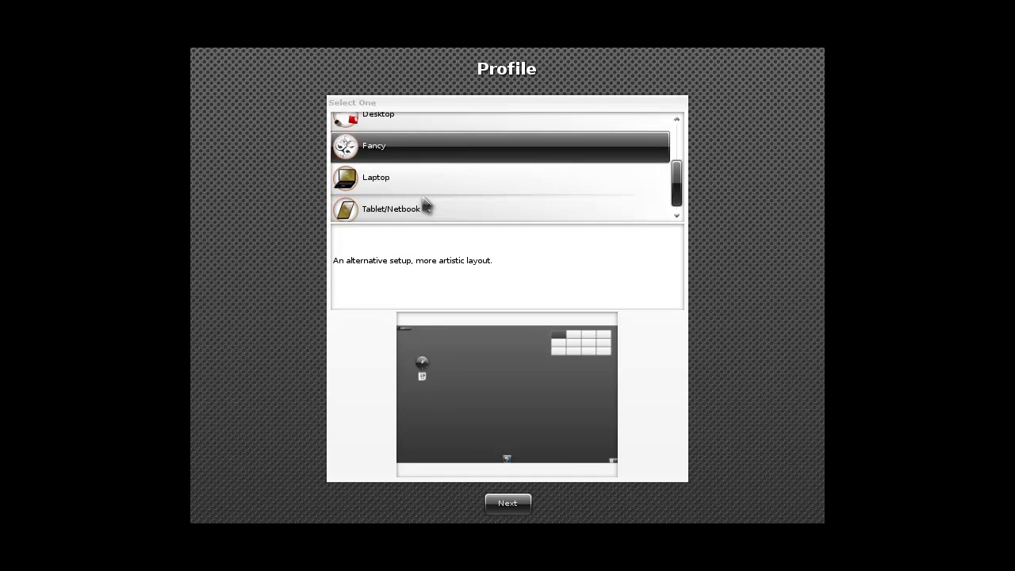
left_click(425, 186)
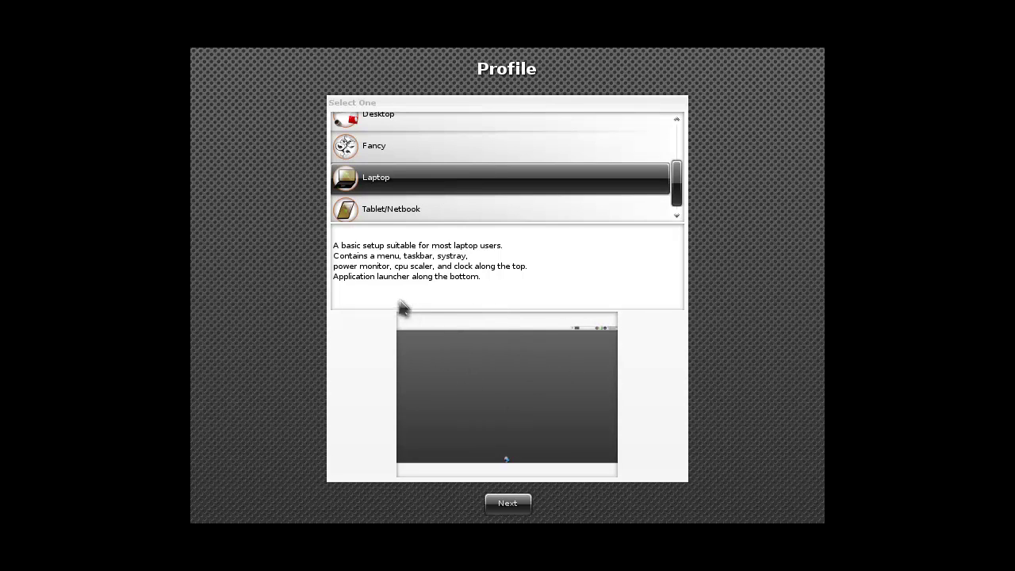
left_click(417, 216)
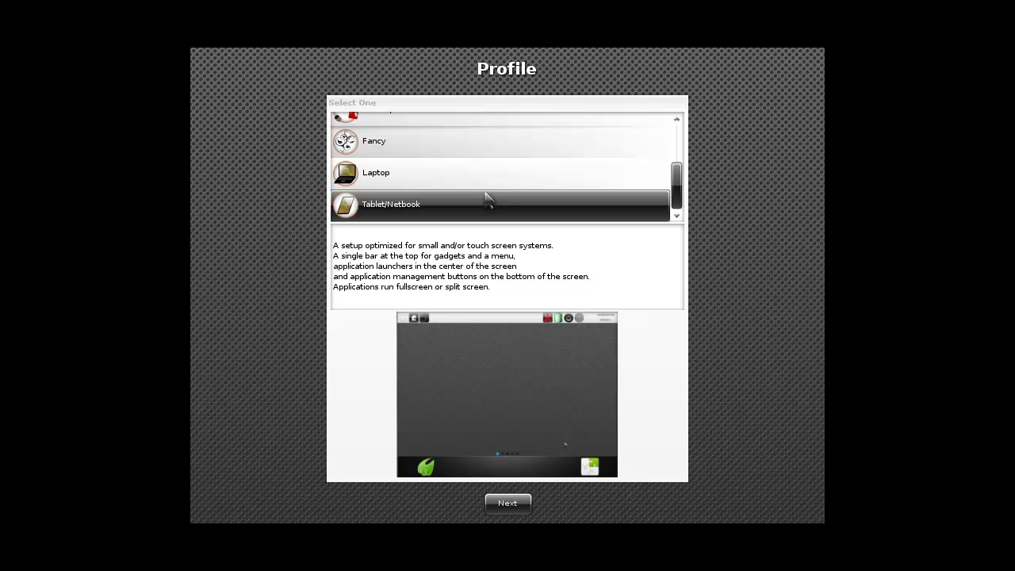
Try Desktop, Compositing and Tablet/Netbook, then go ahead with Compositing to the Theme page
scroll(484, 198, "up", 2)
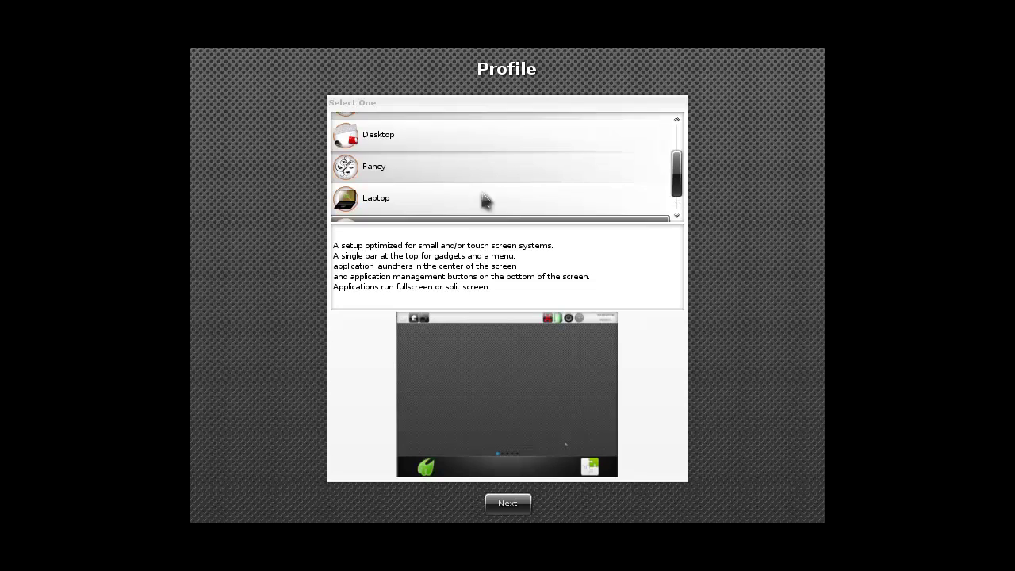
left_click(467, 168)
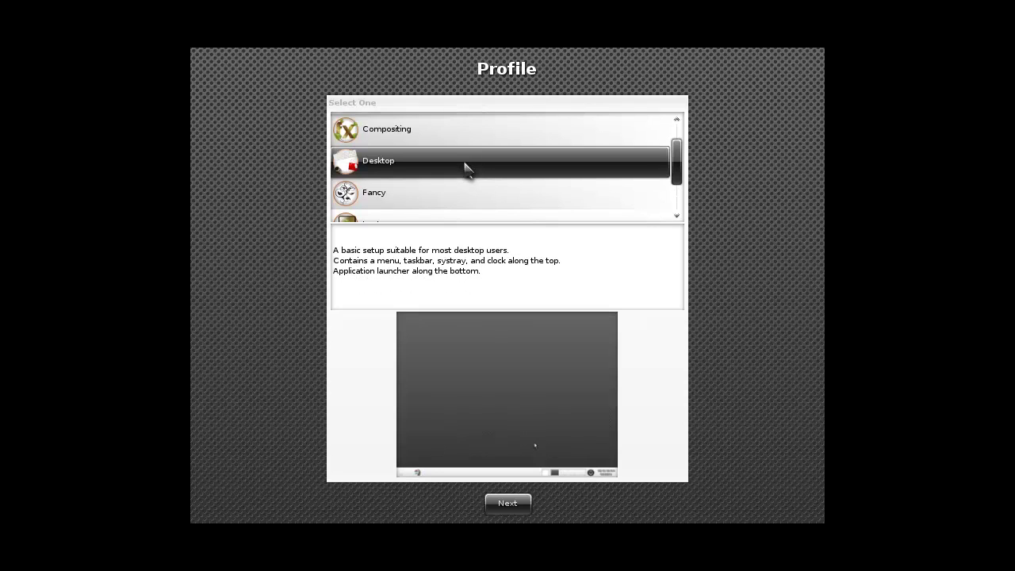
left_click(466, 138)
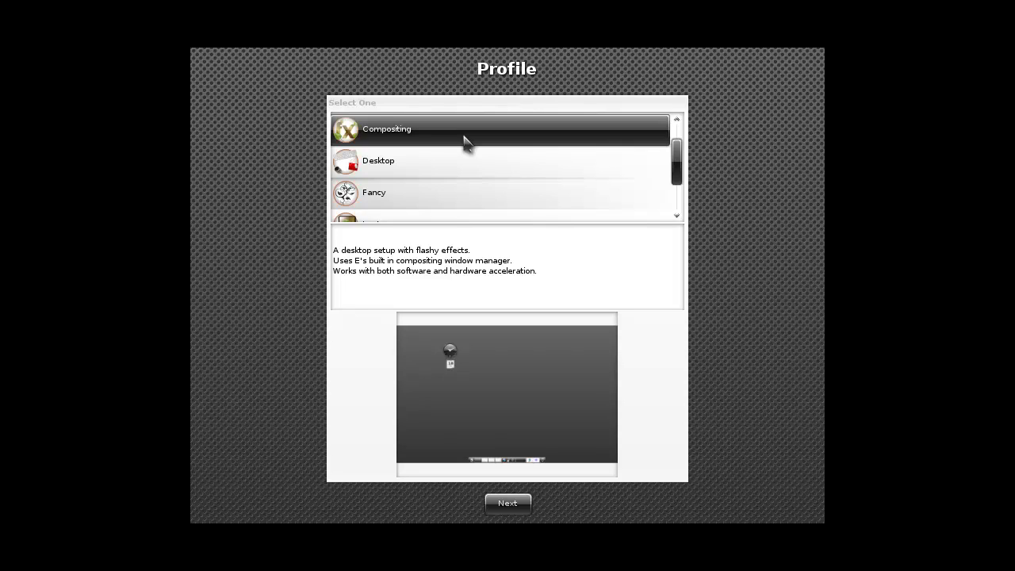
scroll(465, 143, "down", 2)
left_click(435, 208)
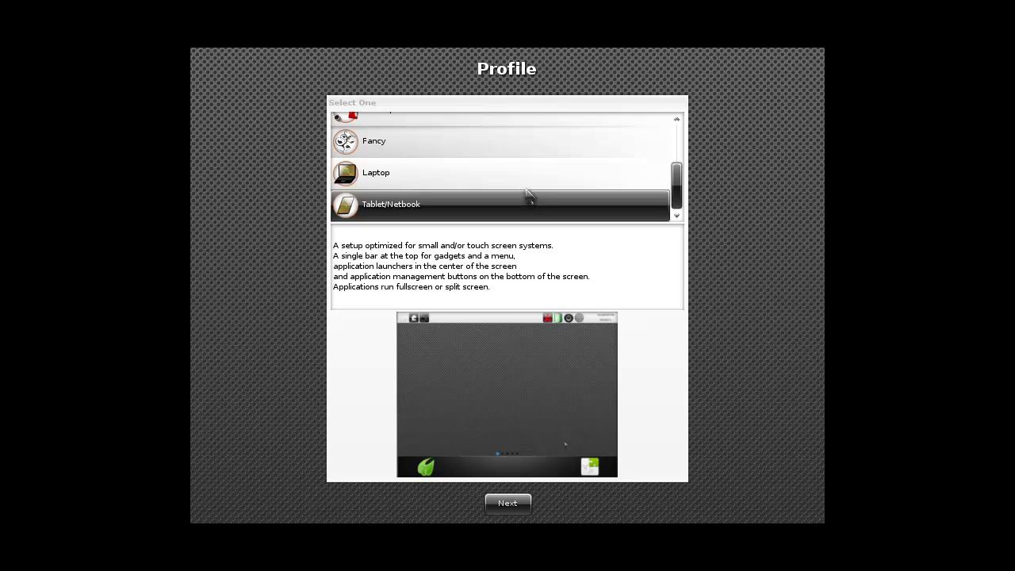
scroll(460, 198, "up", 3)
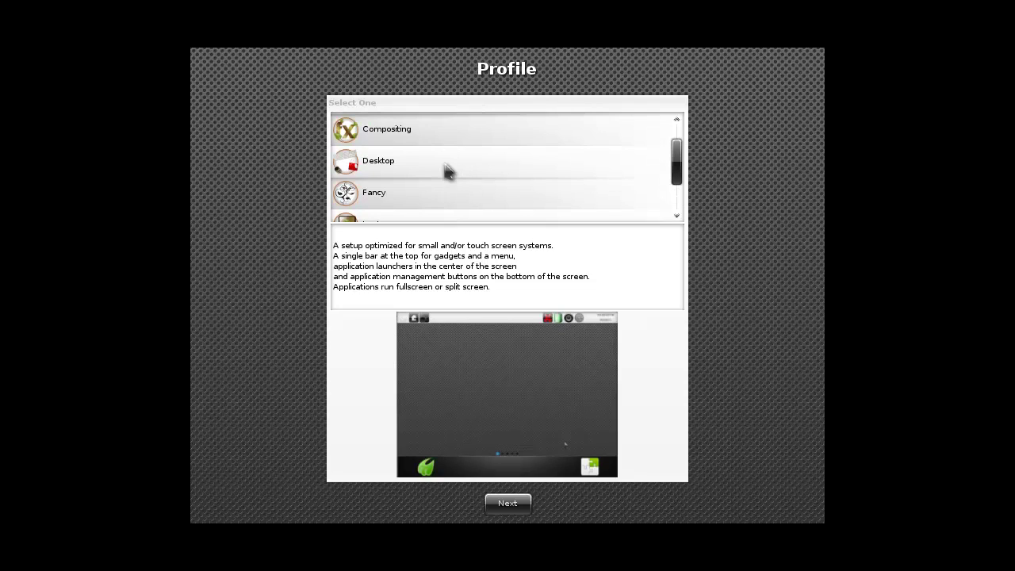
scroll(447, 170, "up", 1)
left_click(434, 156)
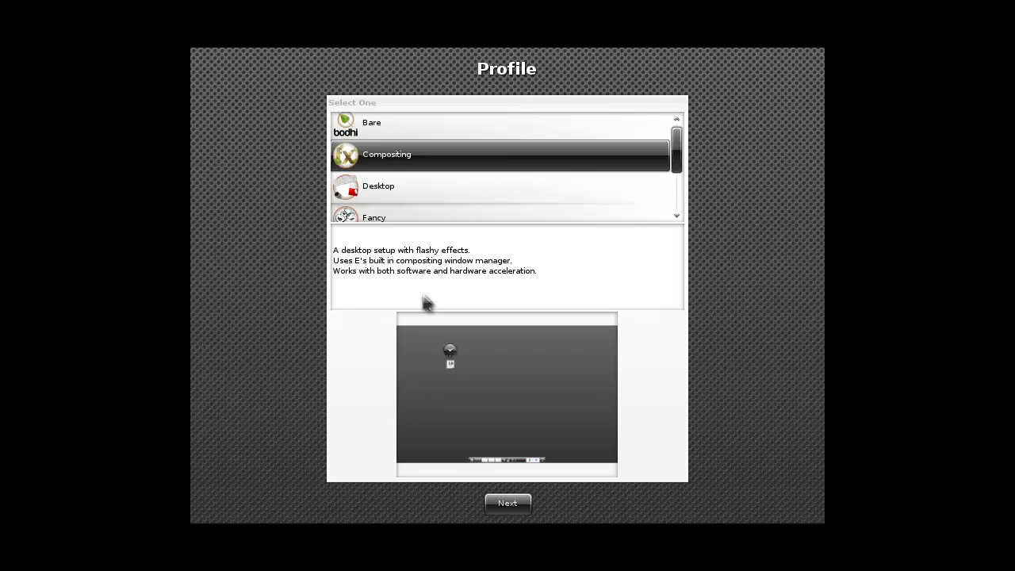
left_click(511, 503)
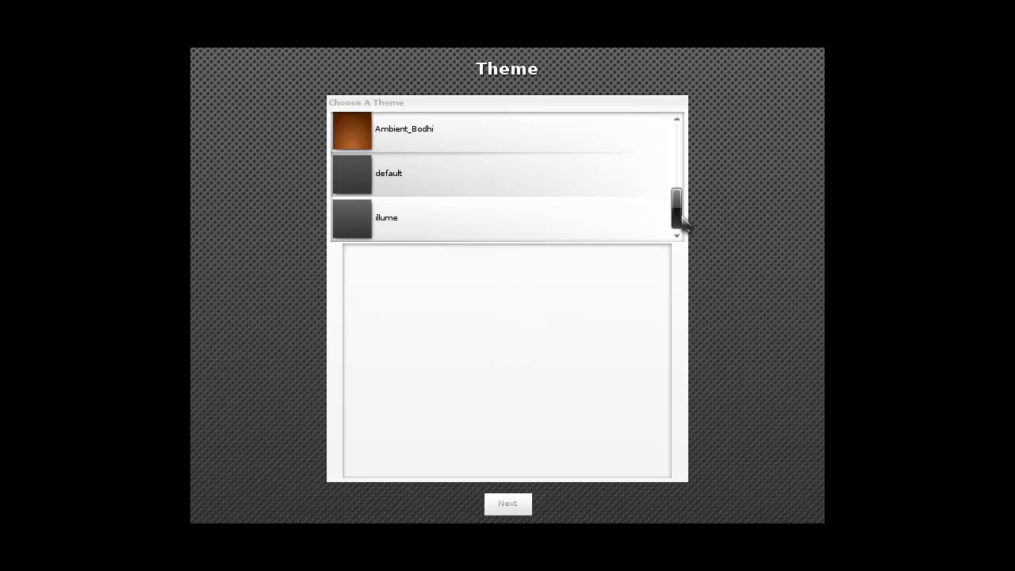
Preview the illume, default, Ambient_Bodhi, A-Moonlight-Bodhi, A-Elegant-Bodhi and A-Bodhi-LG2 themes
left_click(353, 223)
left_click(438, 184)
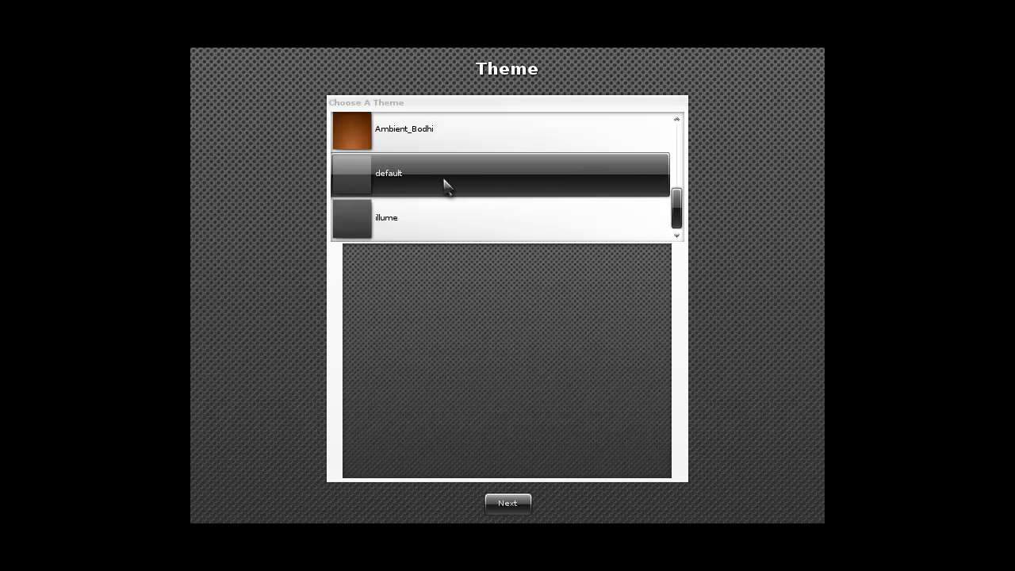
scroll(444, 184, "up", 1)
left_click(424, 165)
scroll(439, 209, "up", 1)
left_click(431, 168)
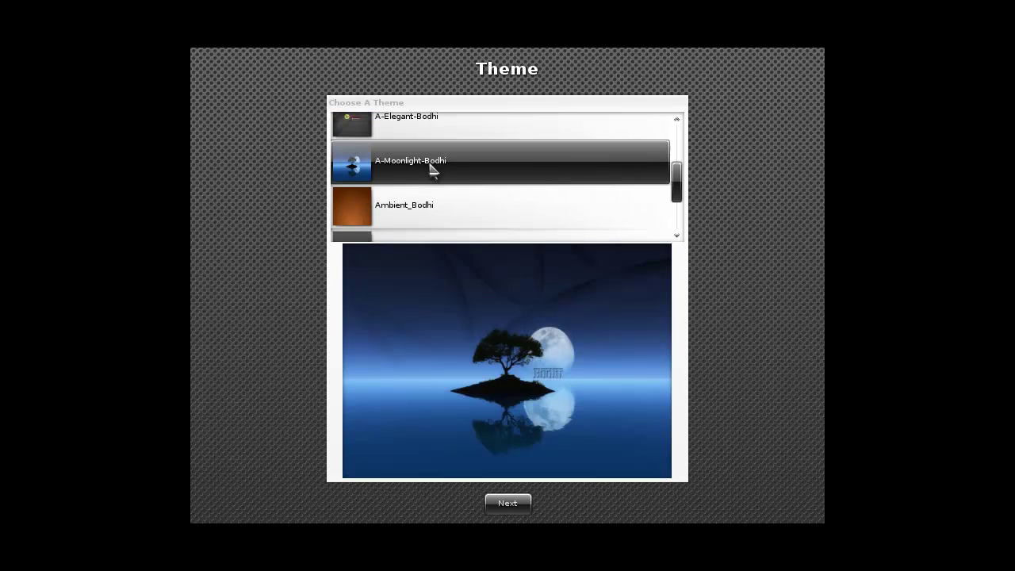
scroll(438, 194, "up", 1)
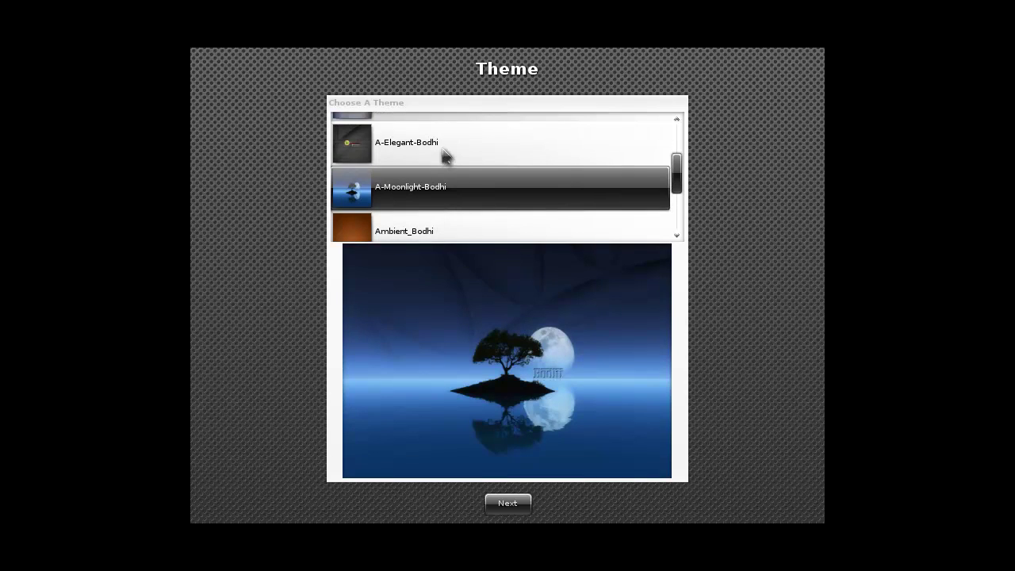
left_click(445, 156)
scroll(436, 168, "up", 1)
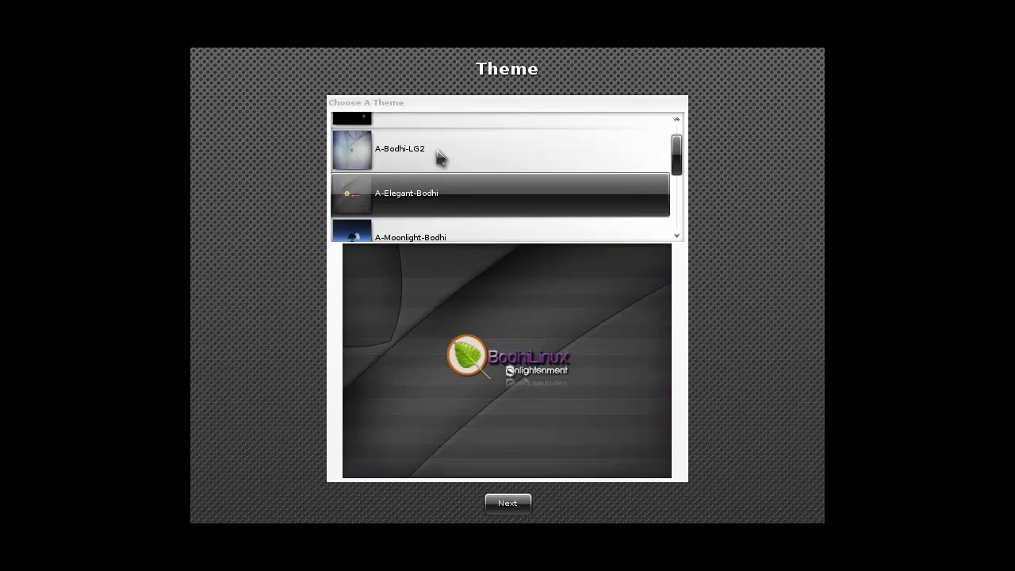
left_click(438, 155)
Preview A-Bodhi-Boox, recheck A-Bodhi-LG2 and A-Elegant-Bodhi, then choose A-Moonlight-Bodhi
scroll(438, 155, "up", 1)
left_click(456, 149)
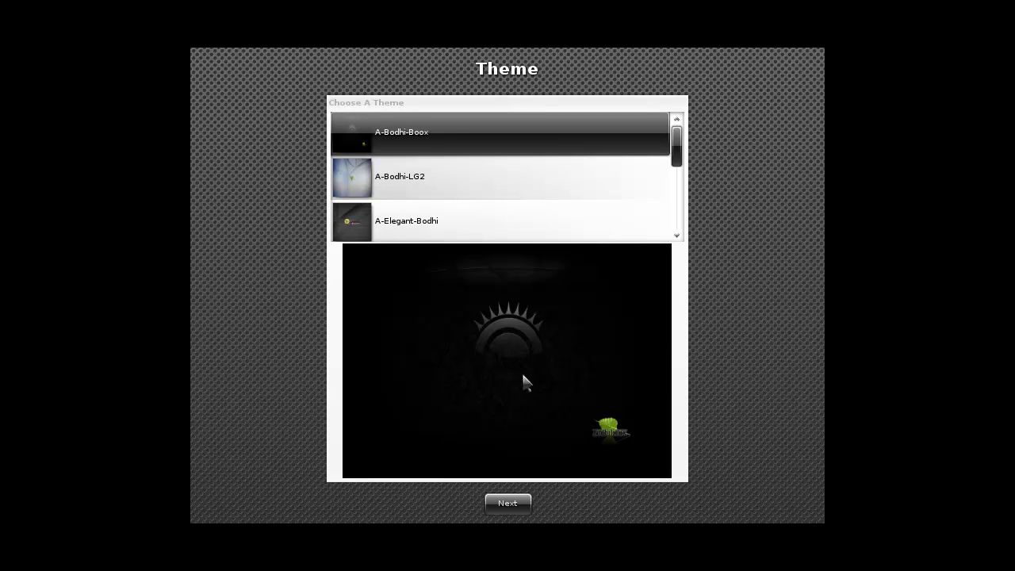
left_click(397, 176)
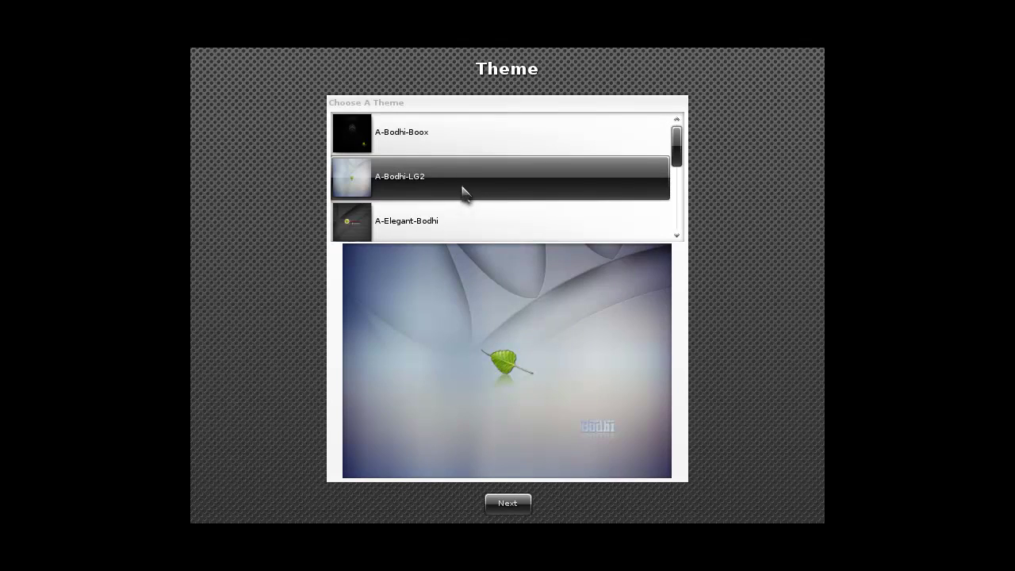
scroll(465, 198, "down", 1)
left_click(465, 196)
scroll(461, 196, "down", 1)
left_click(459, 193)
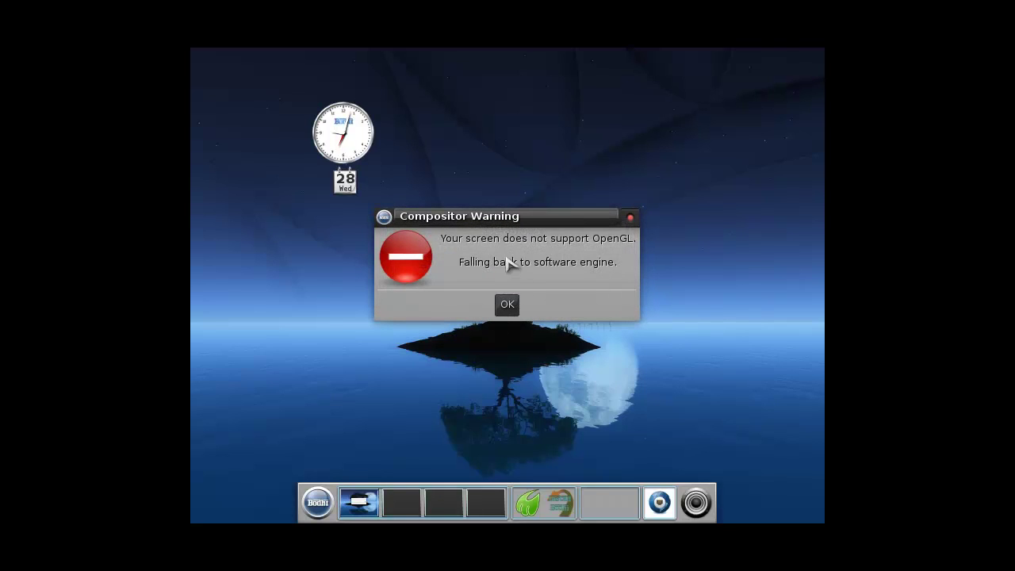
Dismiss the OpenGL compositor warning and toggle the month calendar from the date gadget
left_click(509, 304)
left_click(339, 143)
left_click(339, 145)
left_click(349, 185)
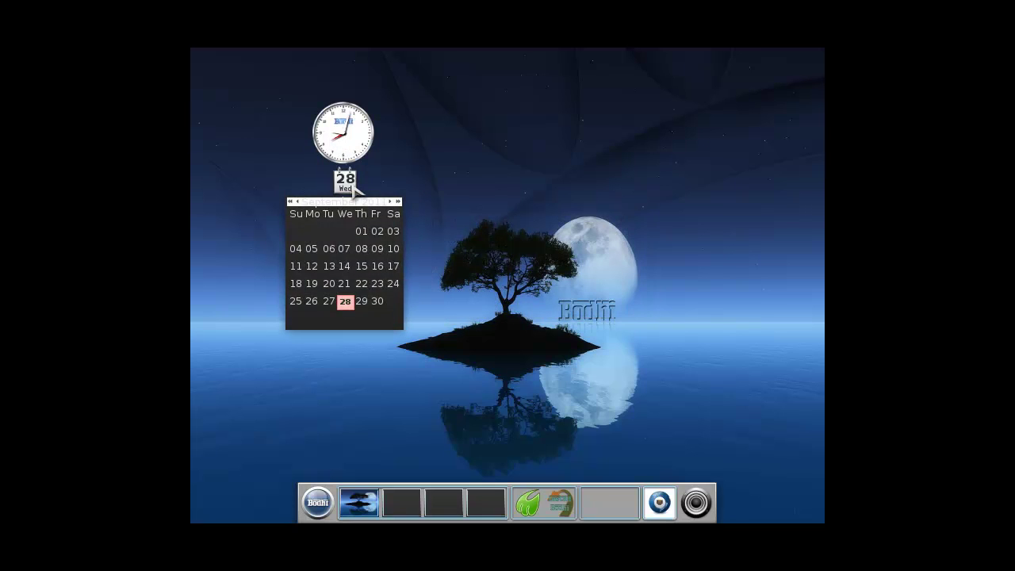
left_click(328, 157)
left_click(327, 156)
left_click(405, 209)
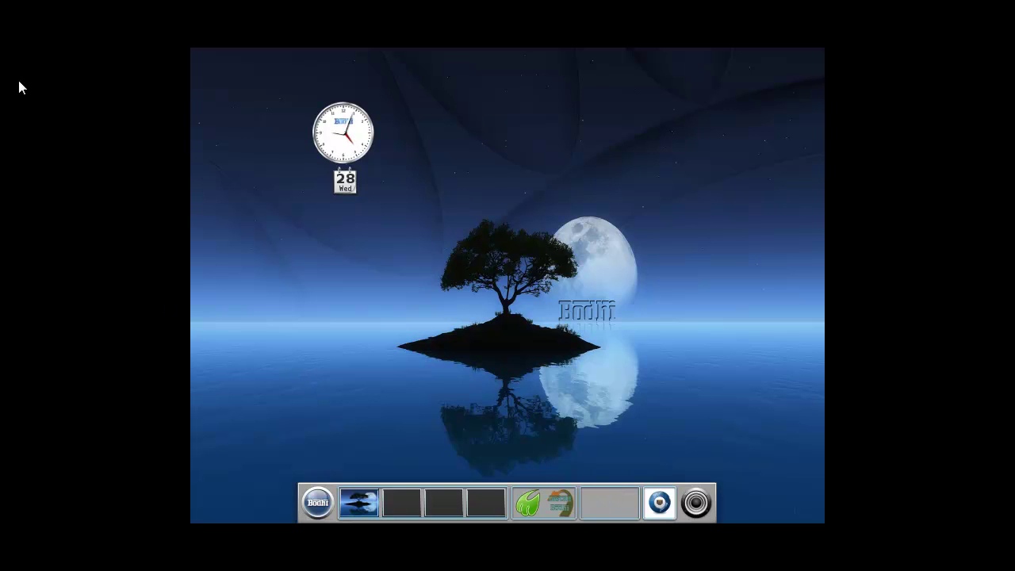
Open and close the main menu, then launch the Bodhi Linux installer from the shelf
mouse_move(23, 4)
left_click(321, 508)
left_click(320, 508)
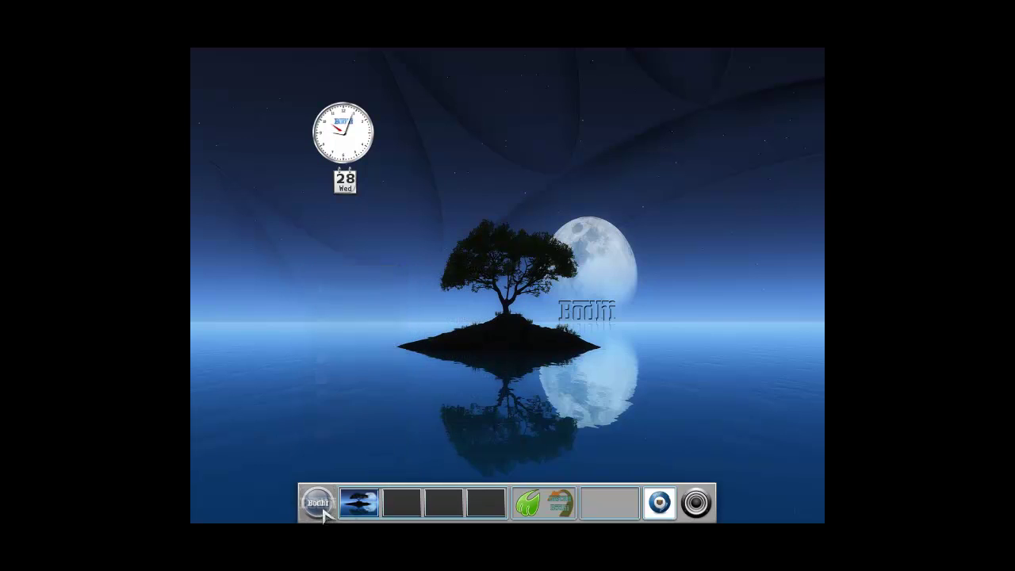
left_click(560, 511)
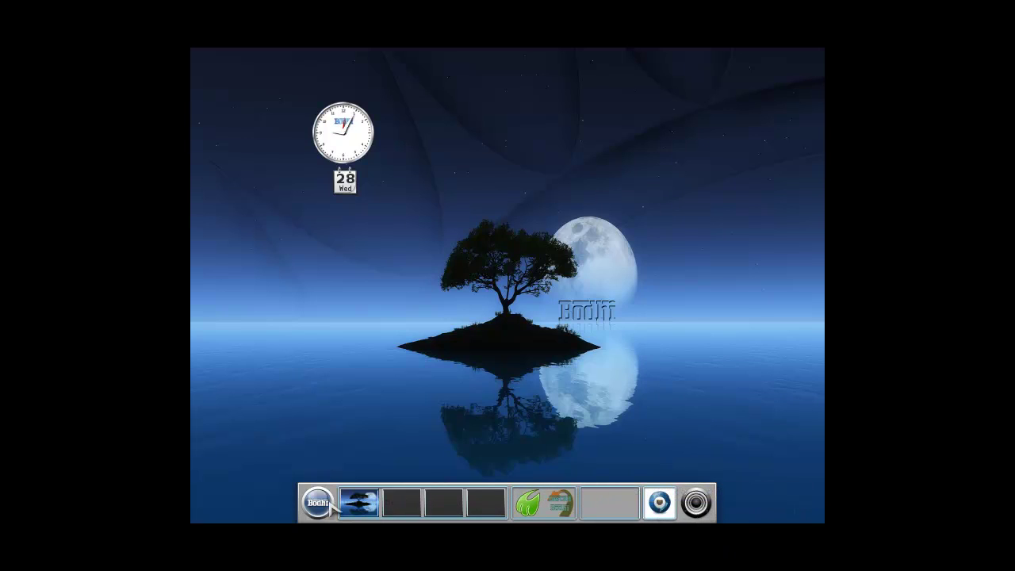
left_click(545, 512)
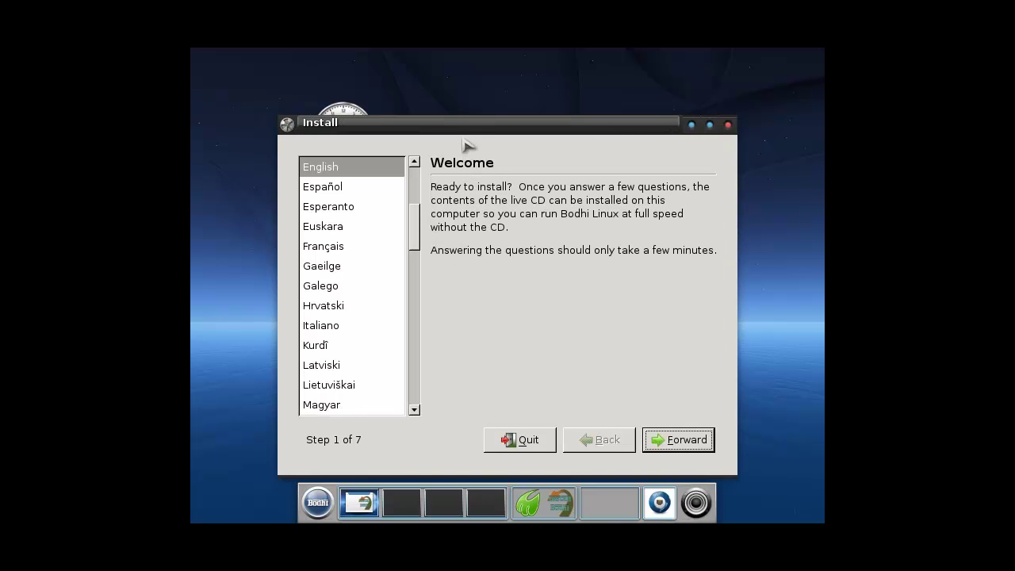
Keep English as the install language and accept Europe / Netherlands Time as location
left_click_drag(473, 126, 447, 106)
left_click(373, 142)
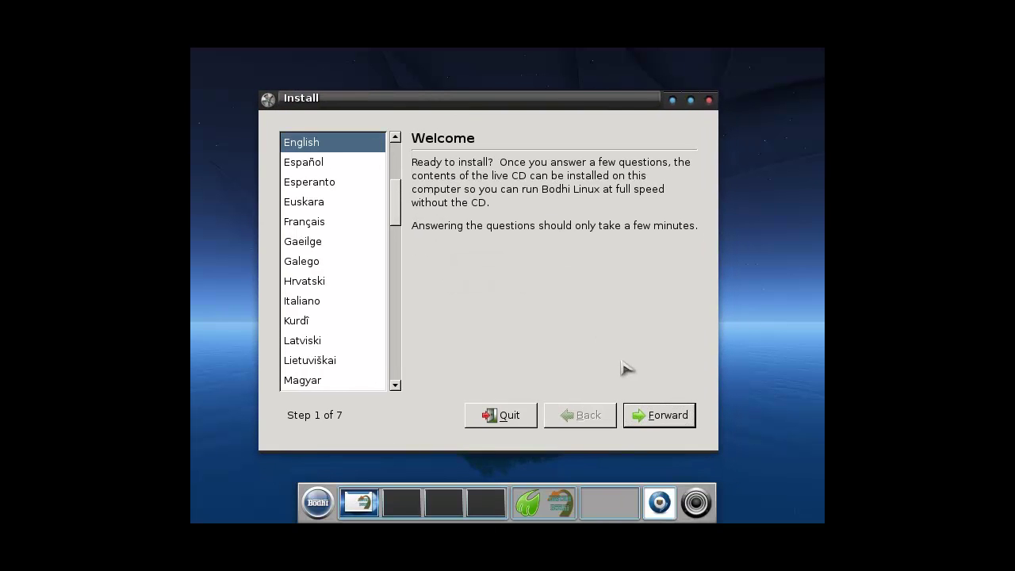
left_click(636, 406)
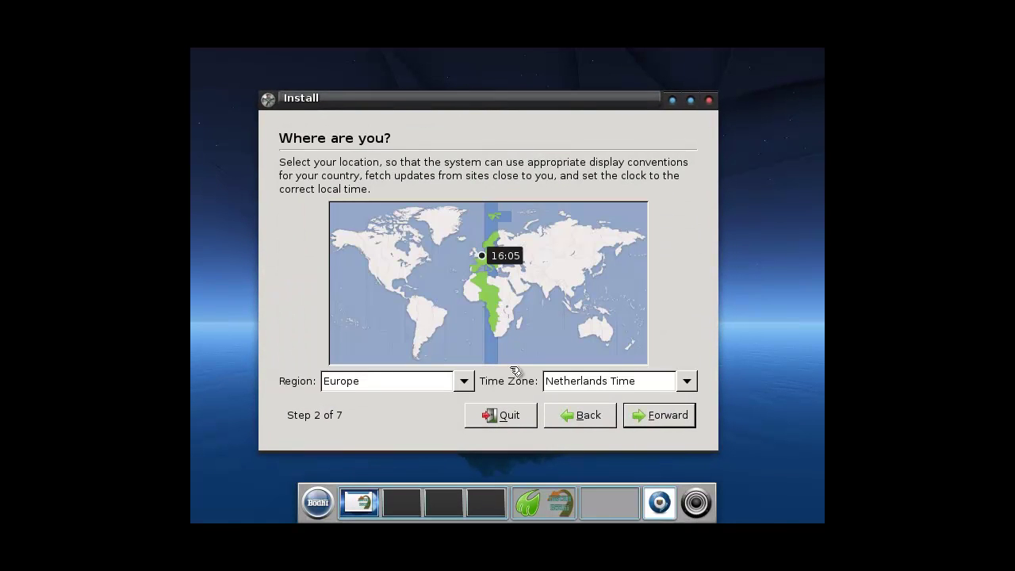
left_click(647, 423)
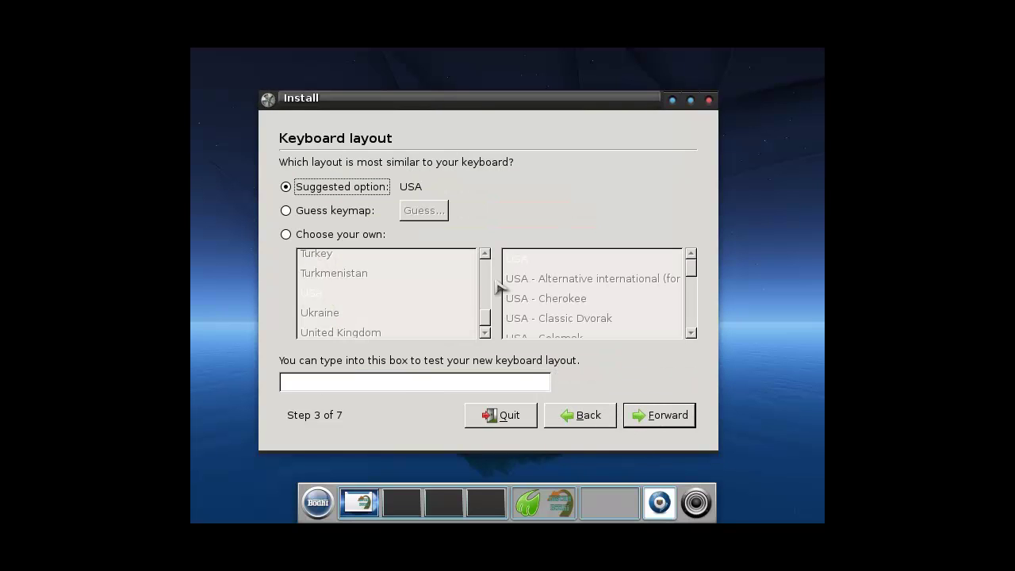
Choose the USA - International (AltGr dead keys) keyboard layout and erase the entire disk
left_click(354, 212)
left_click(344, 236)
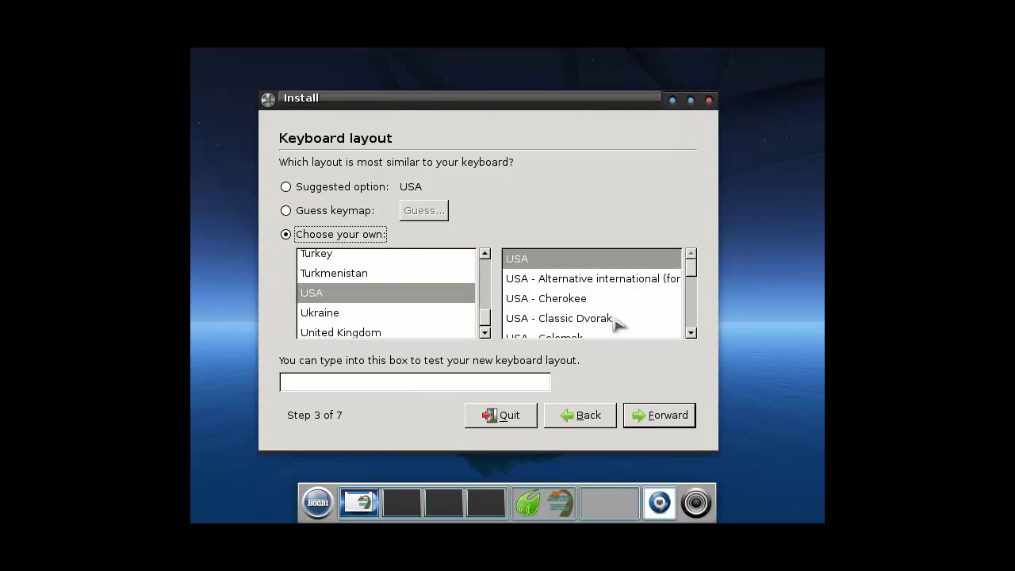
left_click(691, 333)
left_click(691, 333)
left_click(691, 333)
left_click(691, 332)
left_click(691, 333)
left_click(645, 321)
left_click(669, 414)
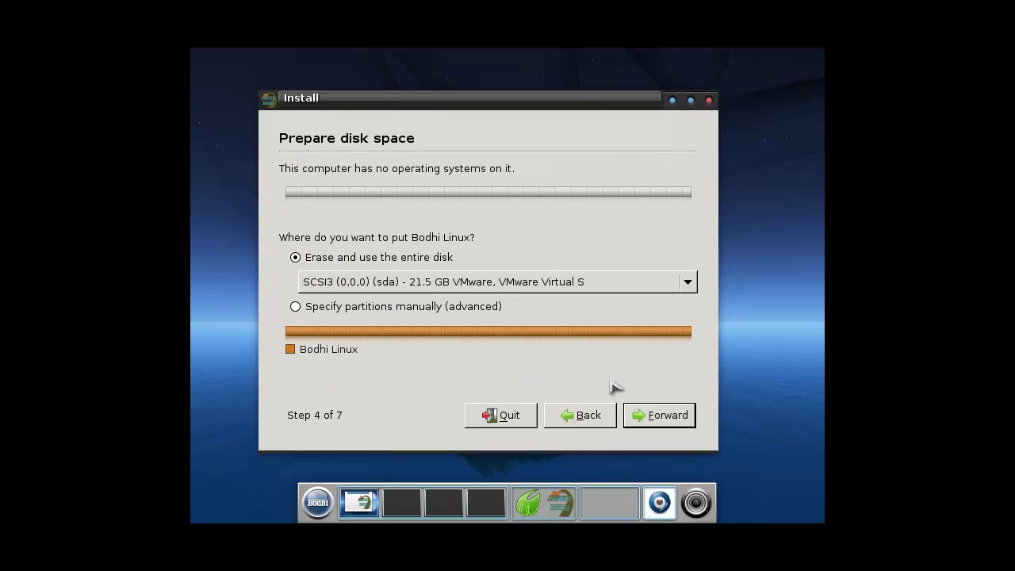
left_click(634, 411)
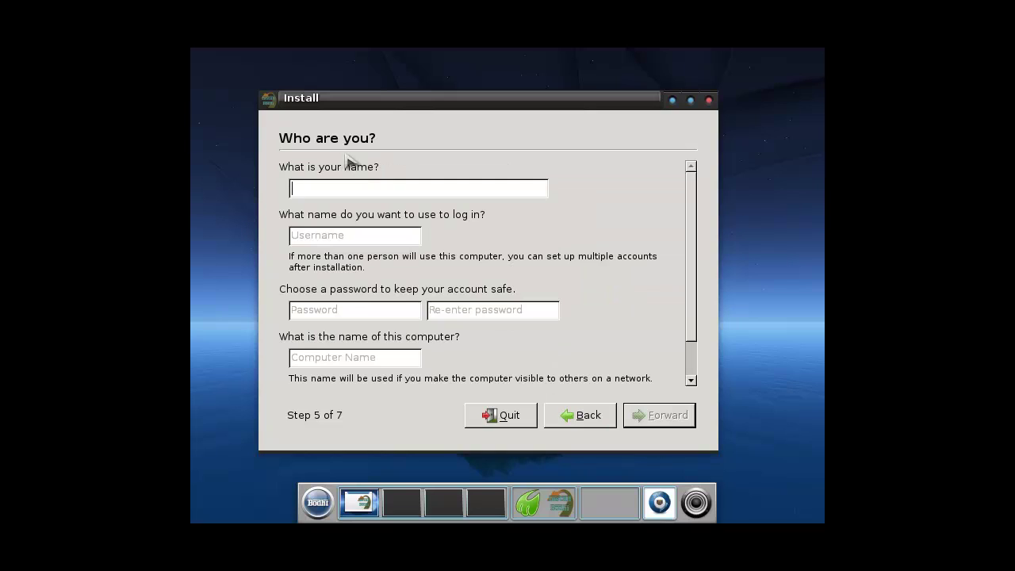
Enter the user's name and type the account password in both password fields
type("Spoonfed")
key("Tab")
key("Tab")
type("********")
key("Tab")
type("********")
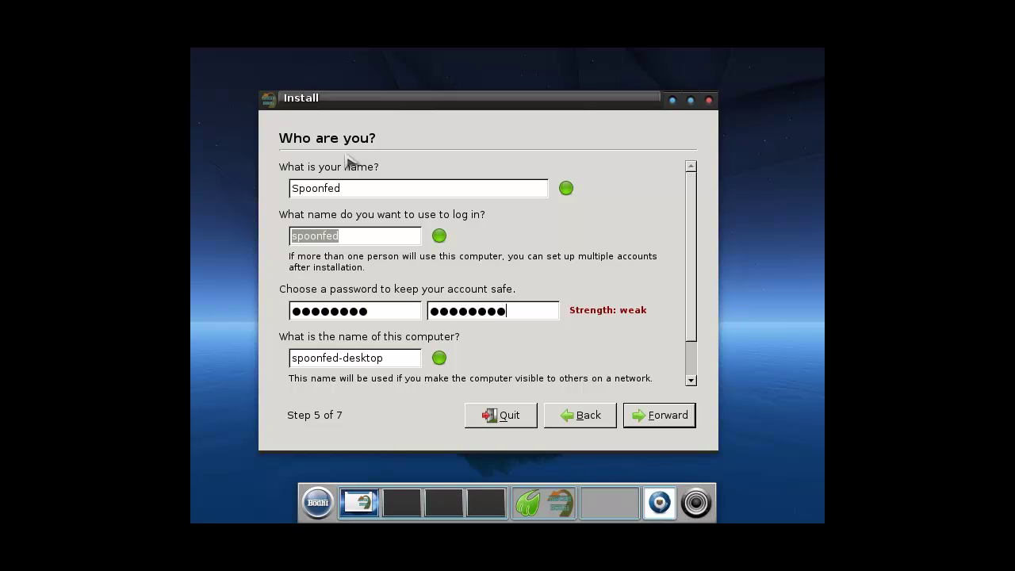
Change the computer name suffix to 'Bodhi' and start the installation
left_click_drag(349, 357, 423, 358)
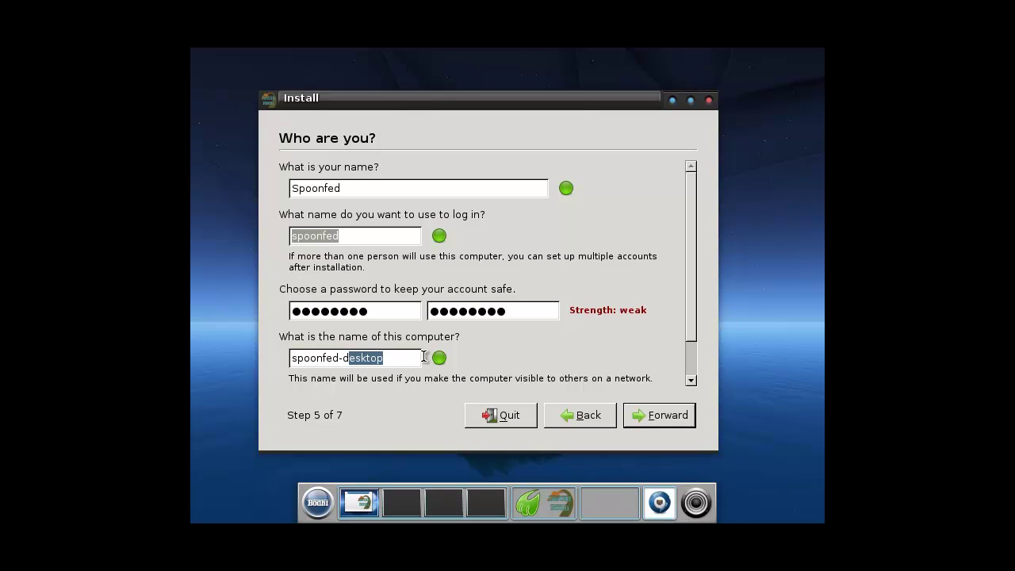
key("BackSpace")
key("BackSpace")
type("Bodhi")
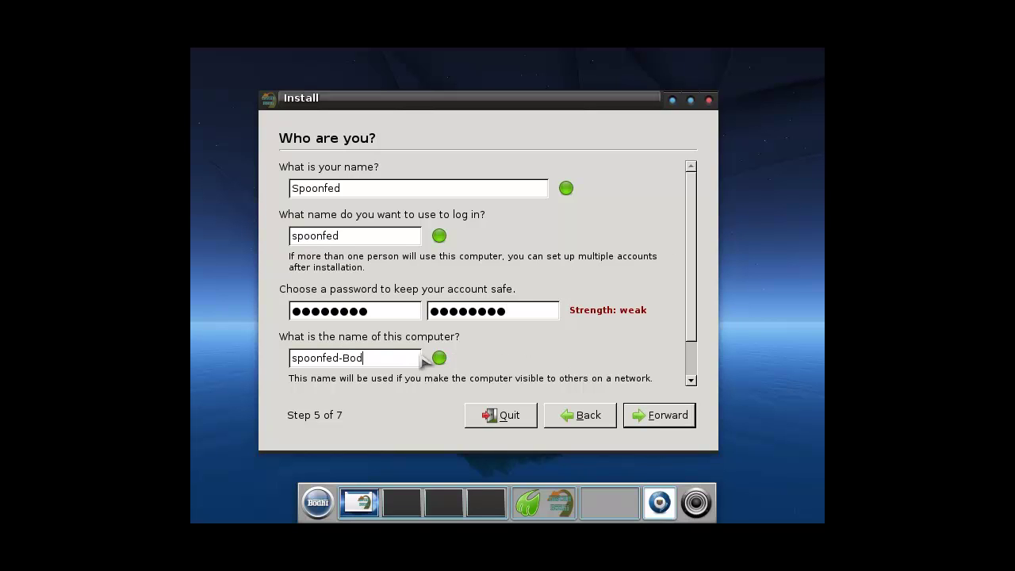
left_click(672, 416)
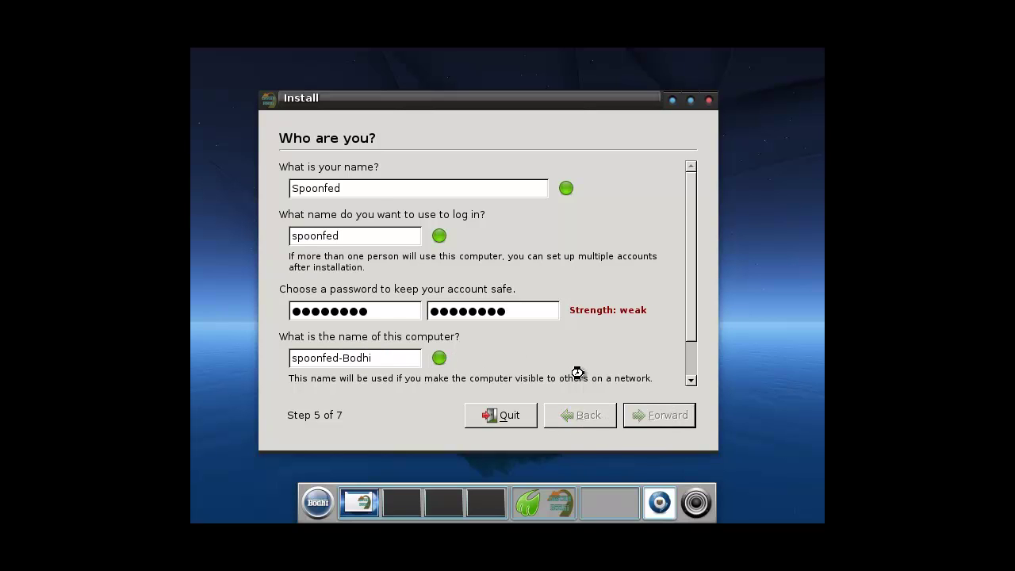
left_click(661, 418)
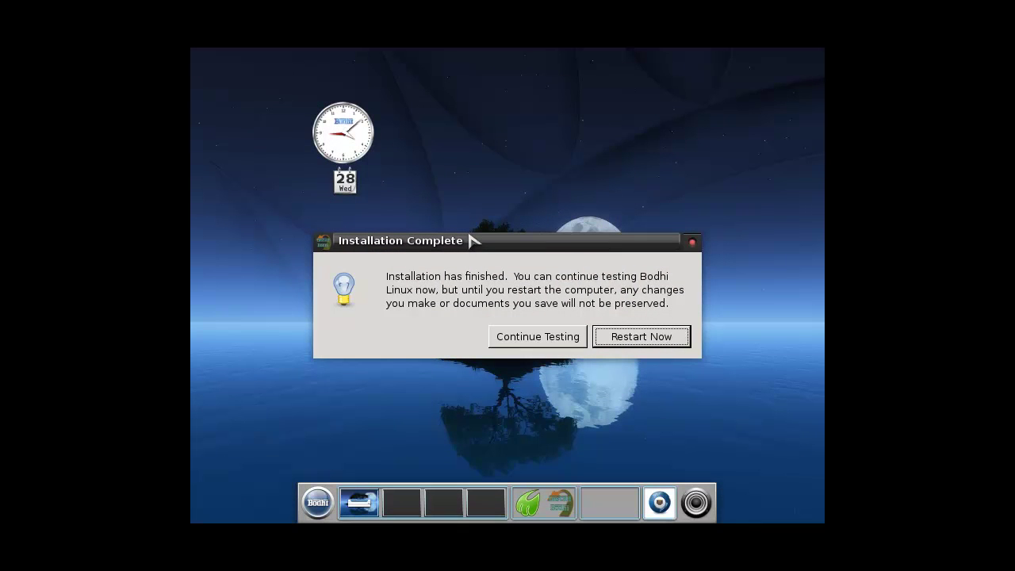
Restart into the installed system and log in with the username and password
left_click(650, 344)
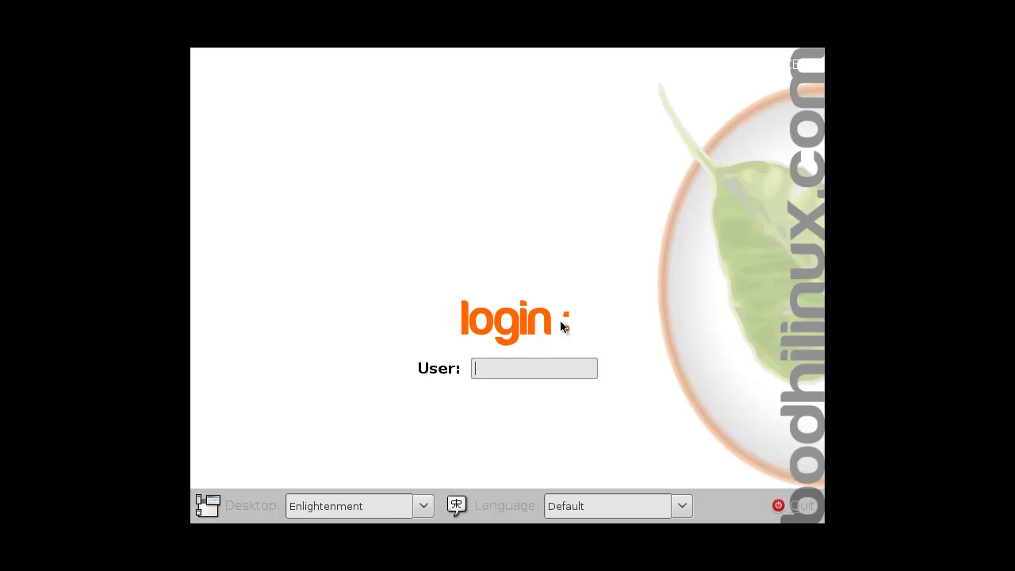
key("Return")
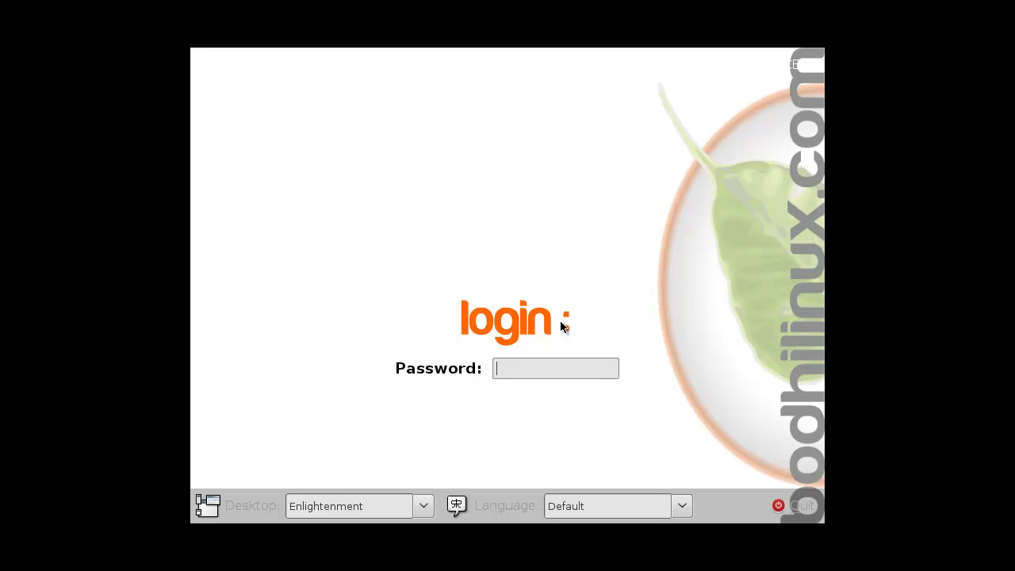
key("Return")
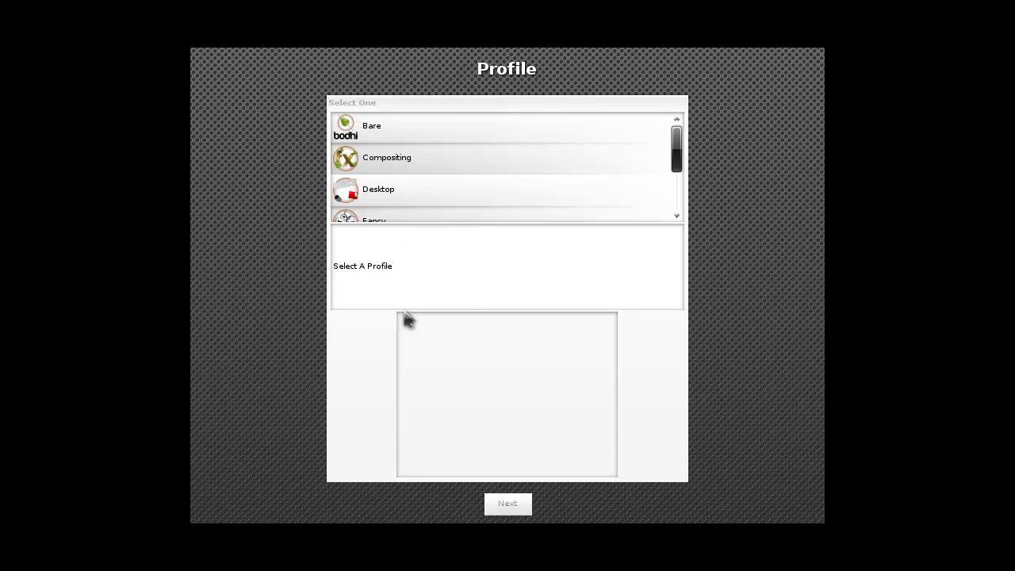
Choose the Fancy profile and move on to the theme page
left_click(412, 188)
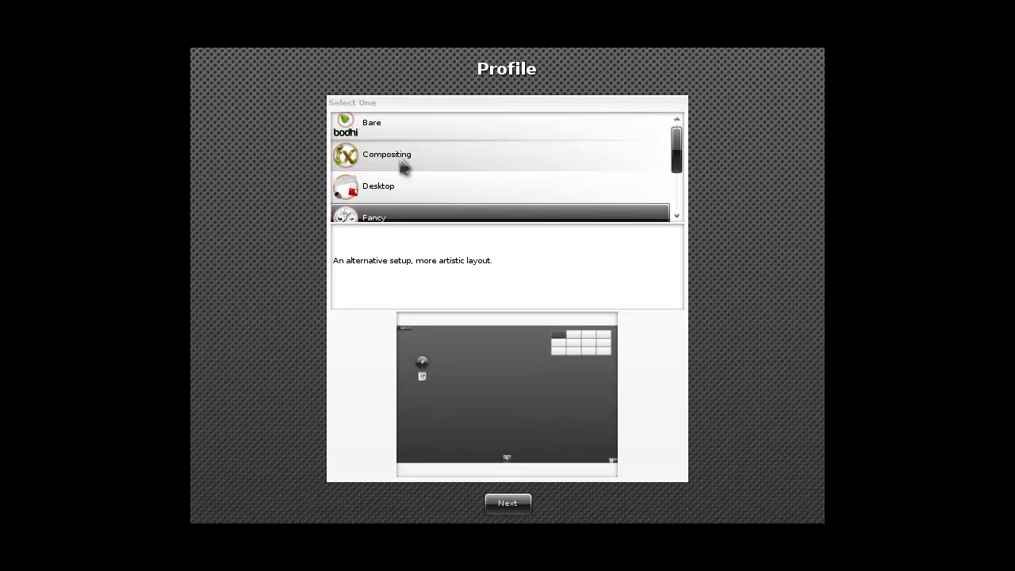
scroll(408, 162, "down", 2)
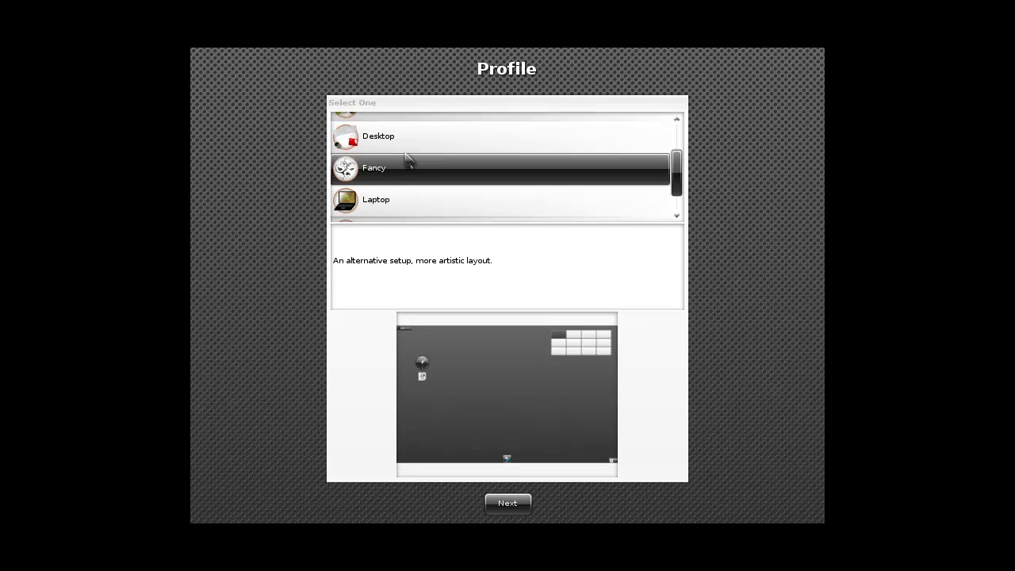
left_click(508, 500)
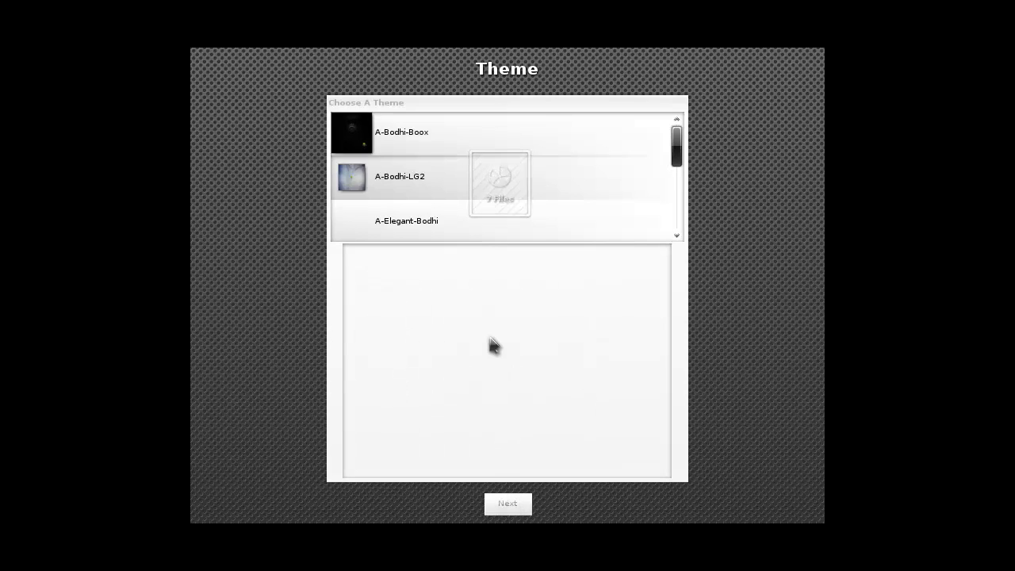
Select the A-Moonlight-Bodhi theme and proceed to the Quick Launch page
scroll(448, 197, "down", 3)
left_click(461, 175)
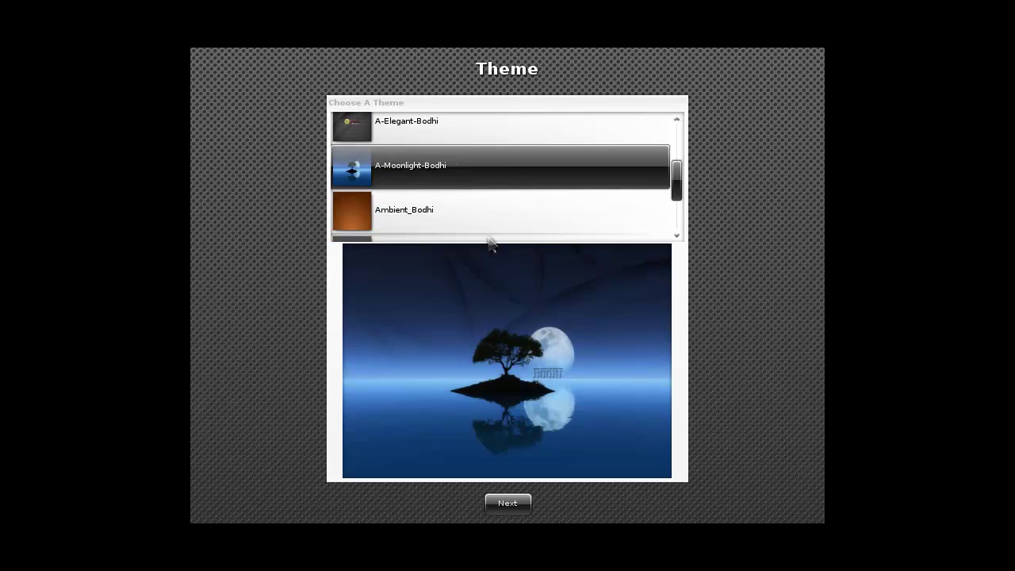
scroll(466, 182, "down", 2)
scroll(468, 188, "up", 3)
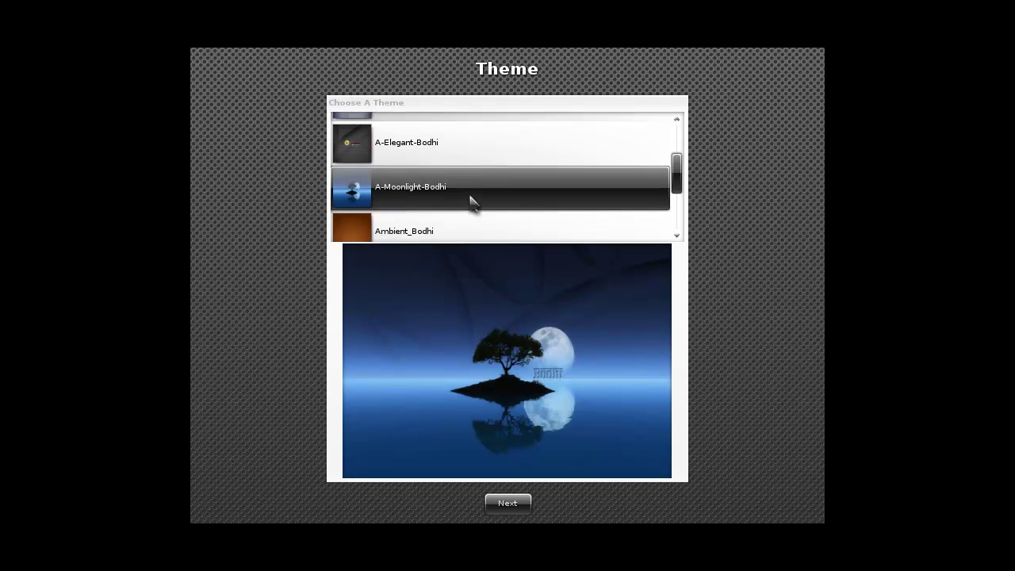
left_click(516, 507)
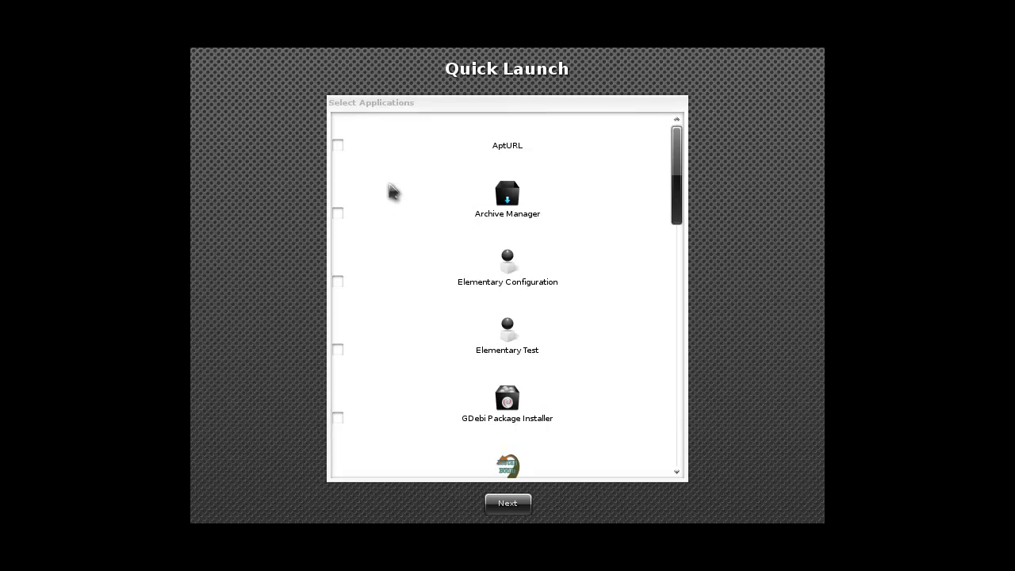
Tick AptURL, Archive Manager, Elementary Configuration, GDebi, LXAppearance, LXDM Autologin, LXTerminal and Leafpad, skipping Elementary Test
left_click(339, 146)
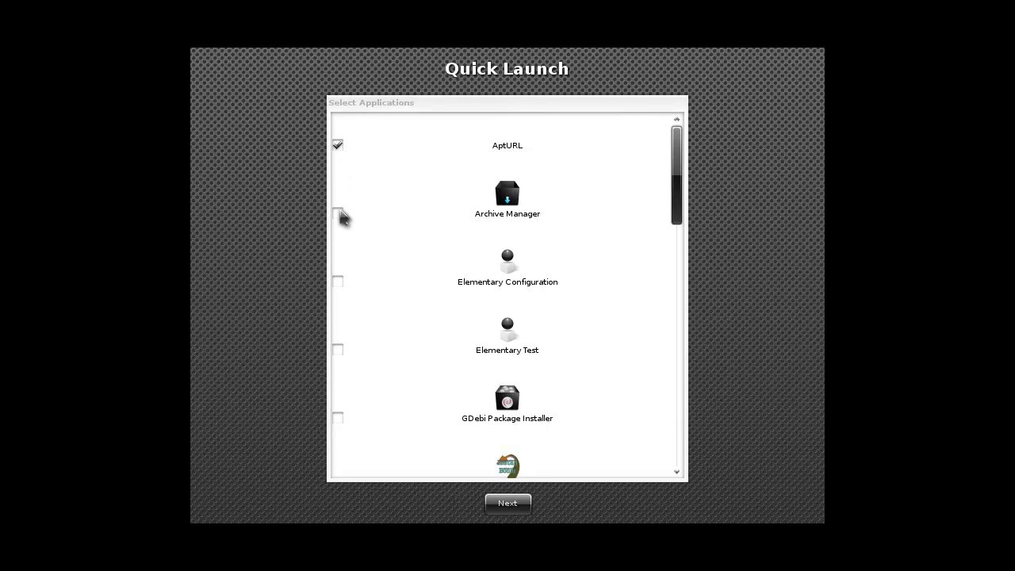
left_click(340, 214)
left_click(339, 283)
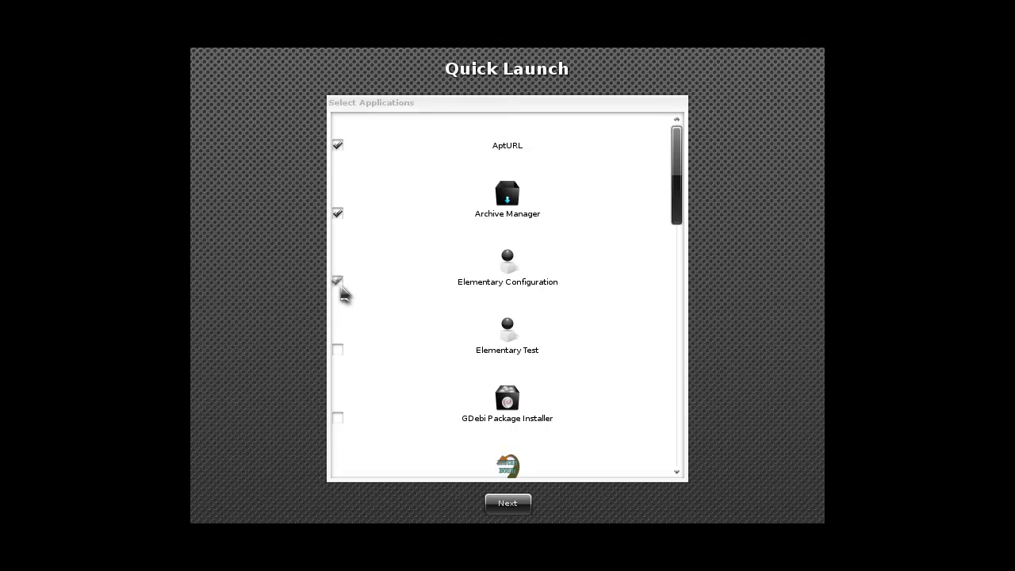
left_click(338, 350)
scroll(340, 357, "down", 2)
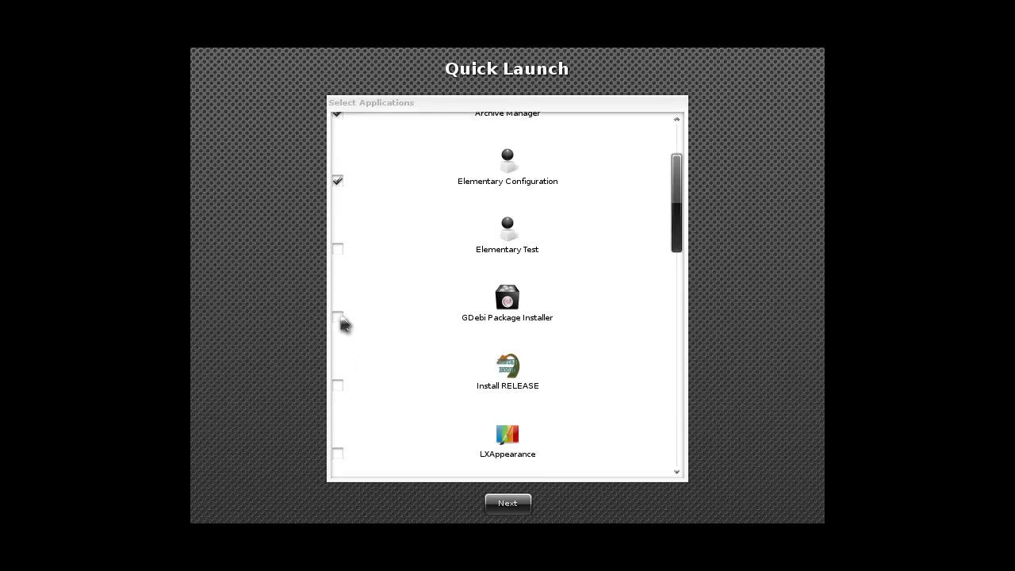
left_click(339, 317)
scroll(362, 365, "down", 2)
scroll(363, 340, "down", 2)
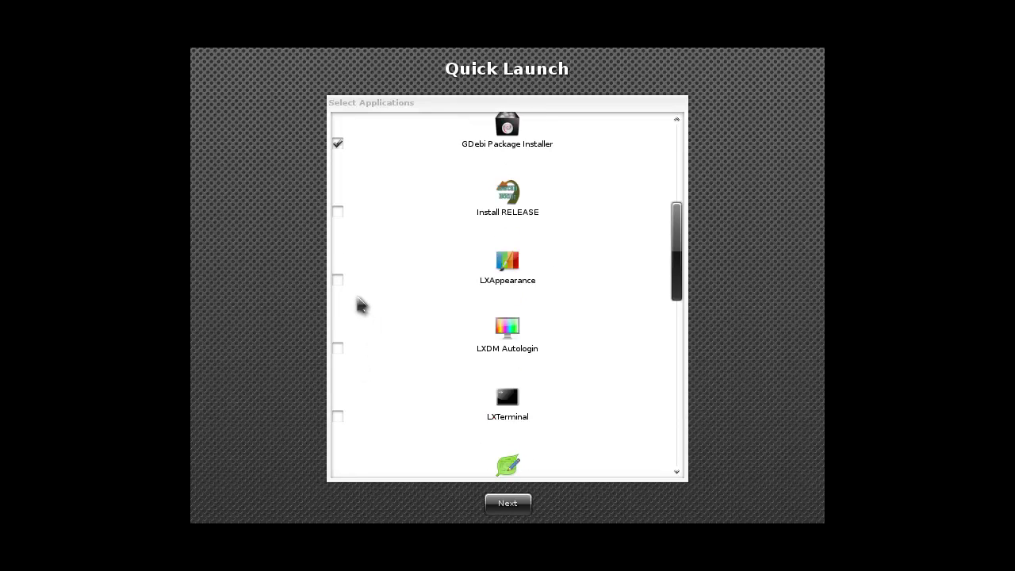
left_click(339, 280)
left_click(339, 349)
scroll(357, 389, "down", 1)
left_click(339, 366)
scroll(354, 388, "down", 1)
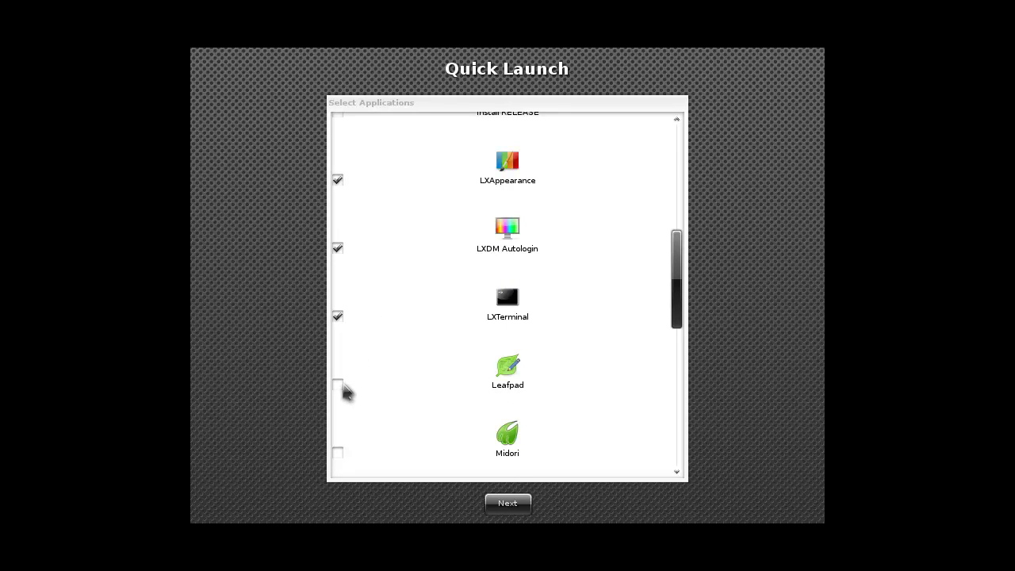
left_click(339, 385)
scroll(351, 397, "down", 1)
Tick Midori, NTFS Configuration Tool, Network Manager, PCManFM, Preferred Applications, Python, Software Sources and Synaptic, then finish
left_click(339, 379)
scroll(361, 404, "down", 1)
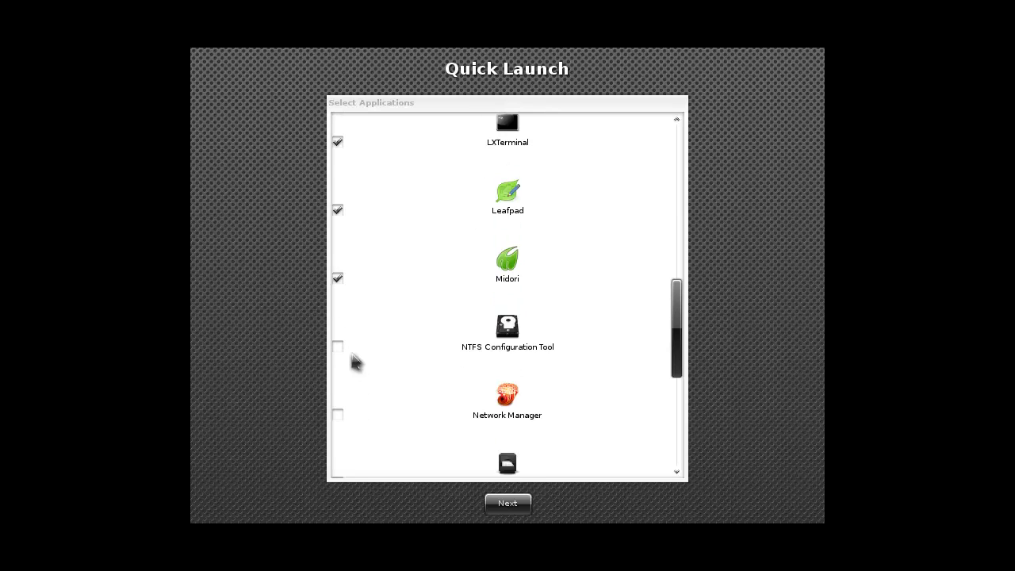
left_click(341, 353)
scroll(352, 389, "down", 1)
left_click(341, 369)
scroll(353, 399, "down", 1)
left_click(340, 363)
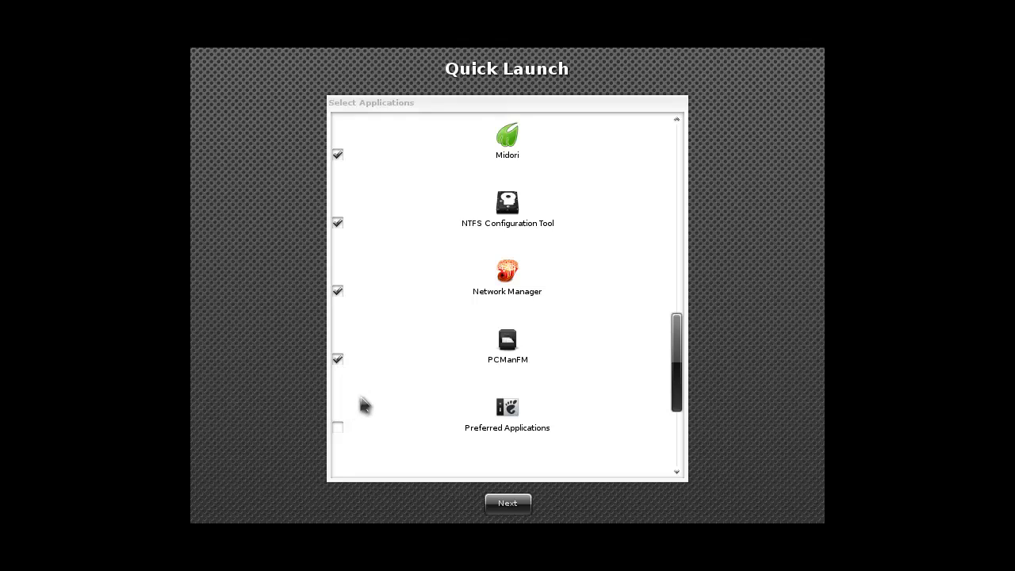
scroll(361, 404, "down", 1)
left_click(340, 378)
scroll(363, 410, "down", 1)
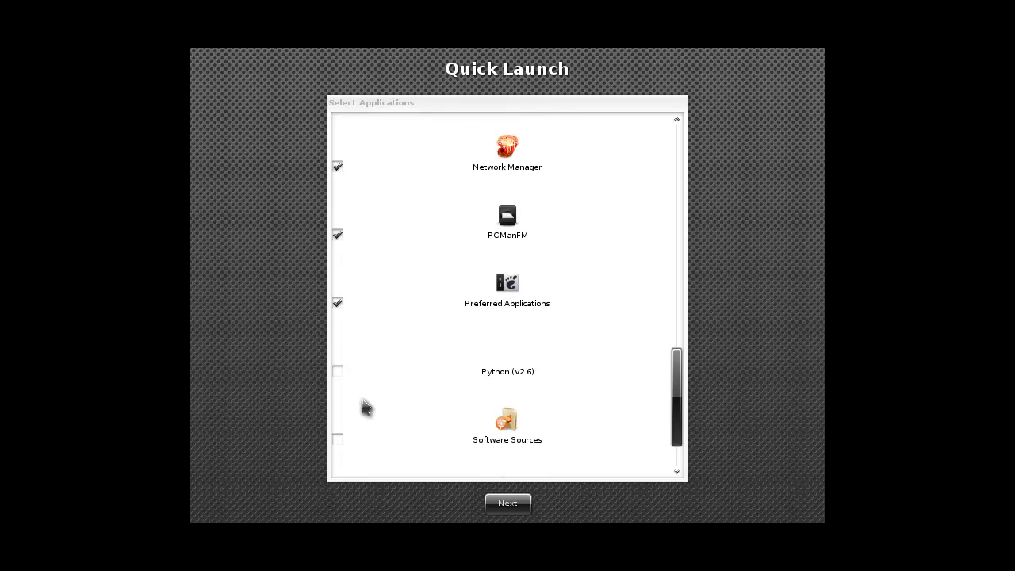
left_click(340, 370)
scroll(349, 397, "down", 1)
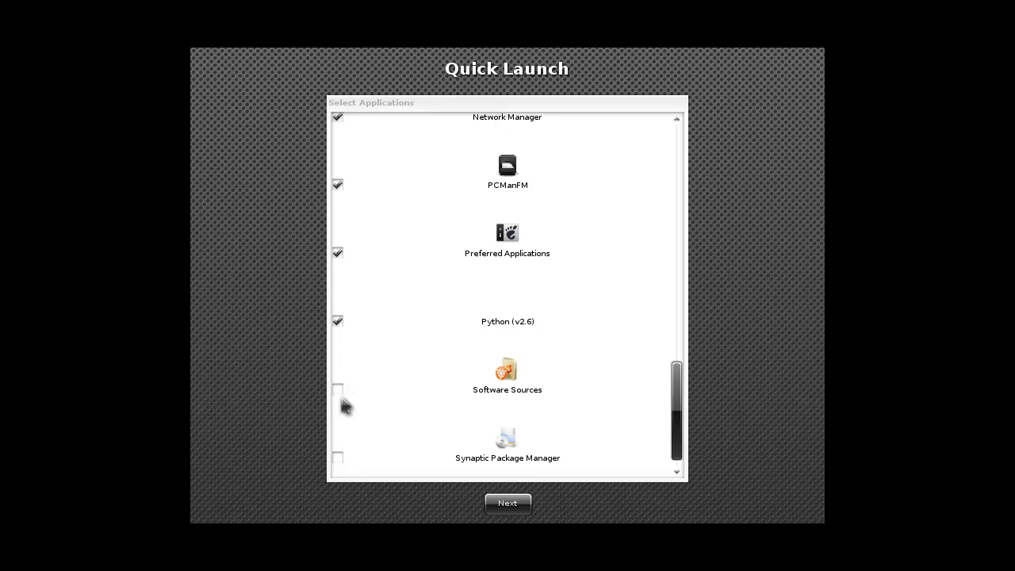
left_click(339, 393)
scroll(352, 428, "down", 1)
left_click(339, 446)
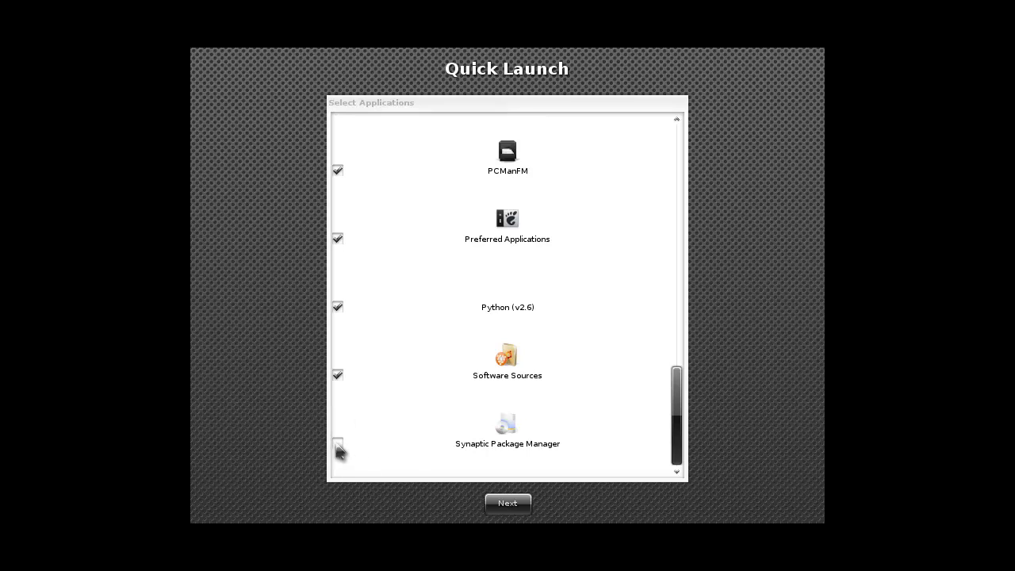
left_click(479, 498)
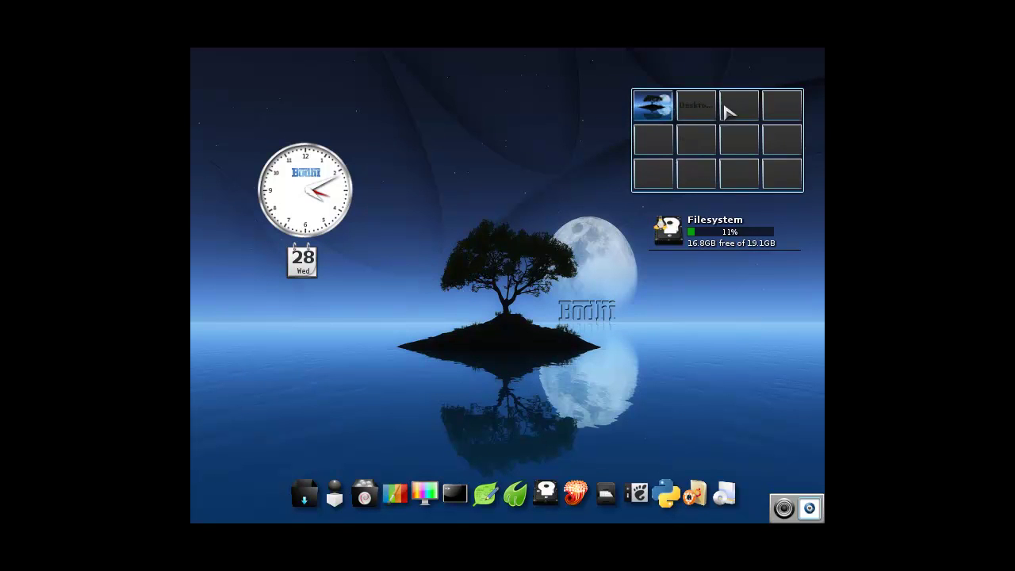
left_click_drag(671, 182, 657, 119)
left_click(657, 119)
left_click(681, 119)
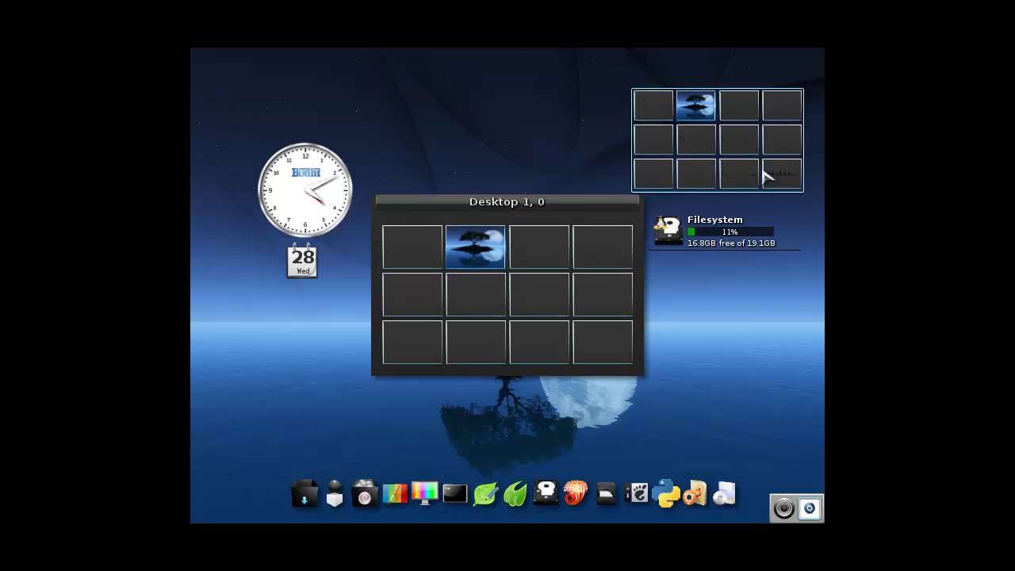
left_click(767, 176)
left_click(668, 109)
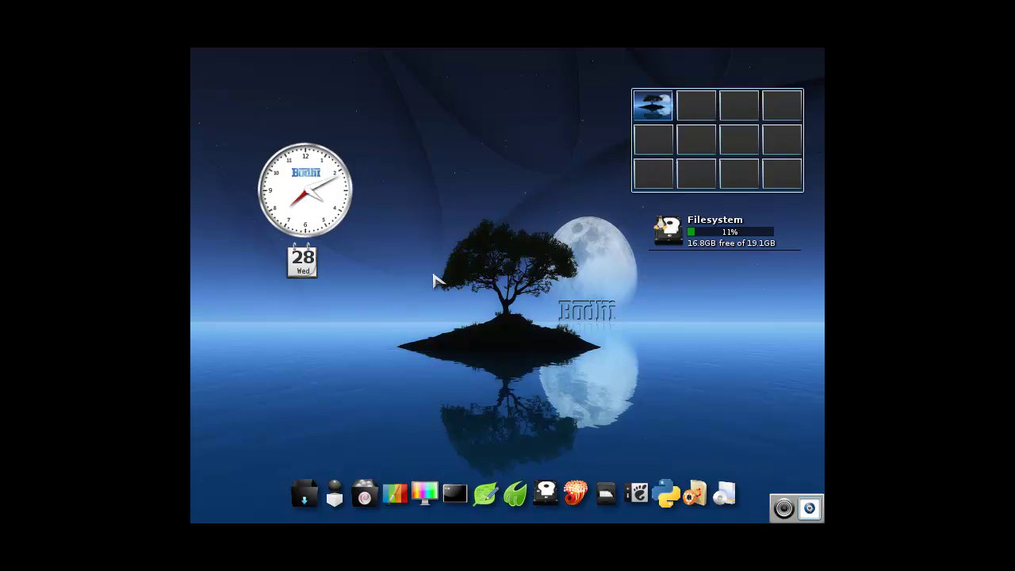
left_click(435, 280)
left_click(440, 244)
Open Screen Resolution settings from the main menu's Settings Panel, Screen section
left_click(449, 283)
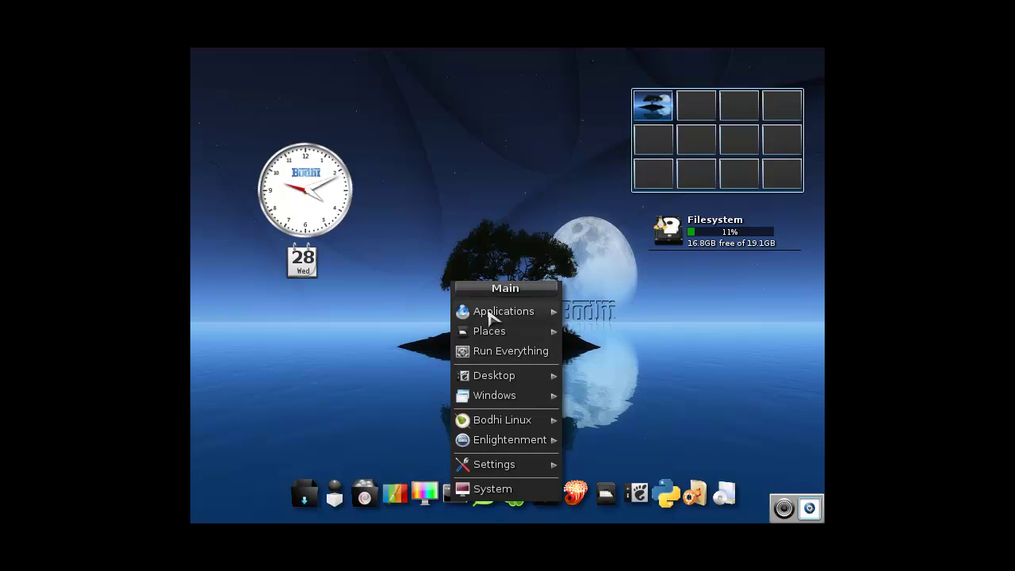
mouse_move(513, 400)
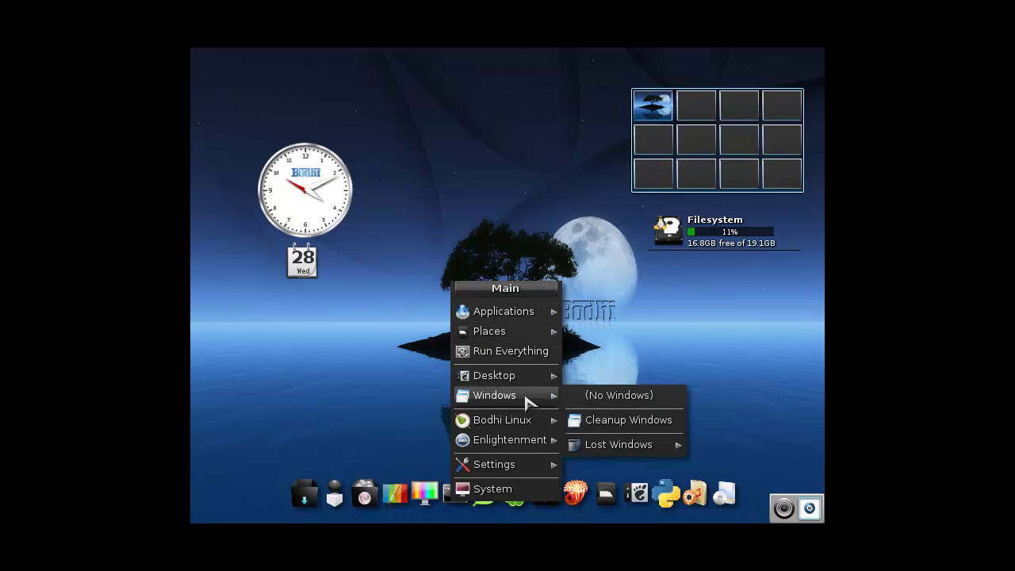
mouse_move(535, 429)
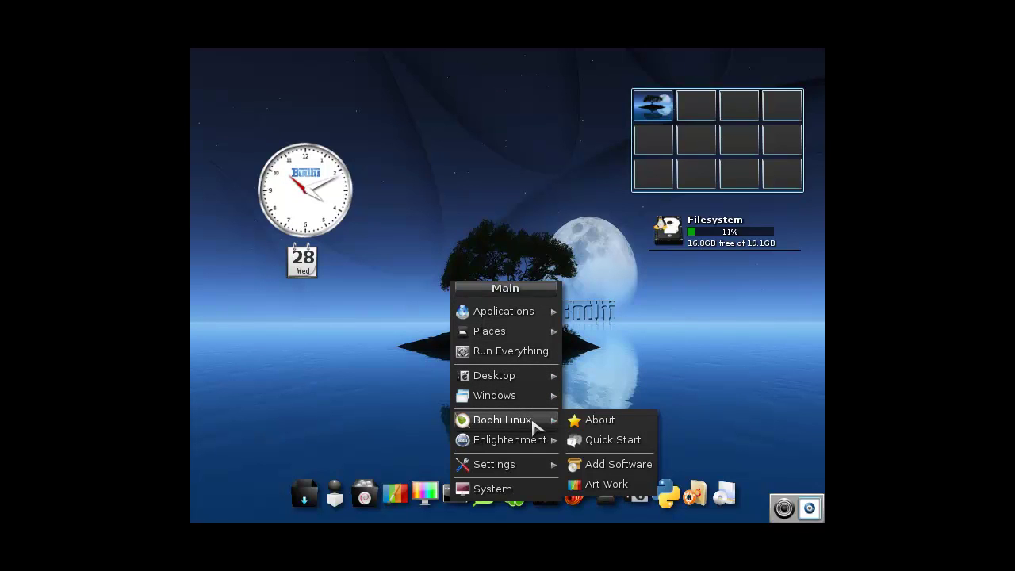
mouse_move(539, 446)
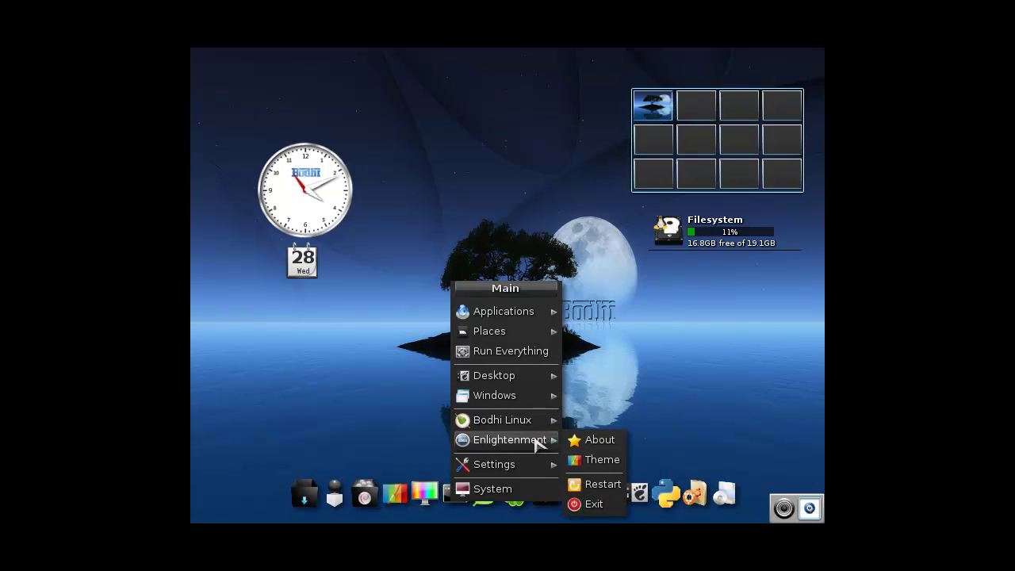
mouse_move(527, 474)
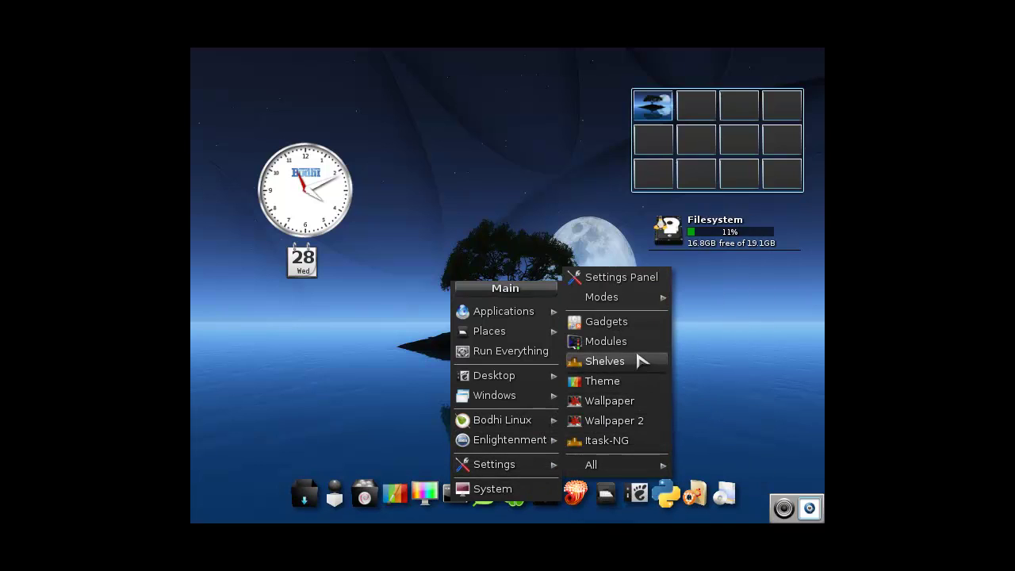
left_click(638, 277)
left_click(543, 213)
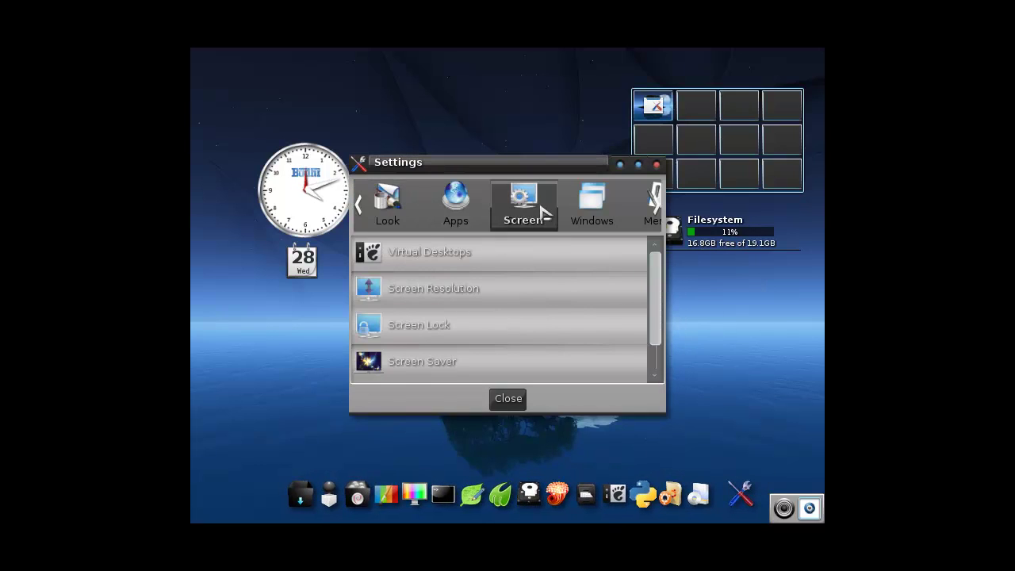
left_click(458, 291)
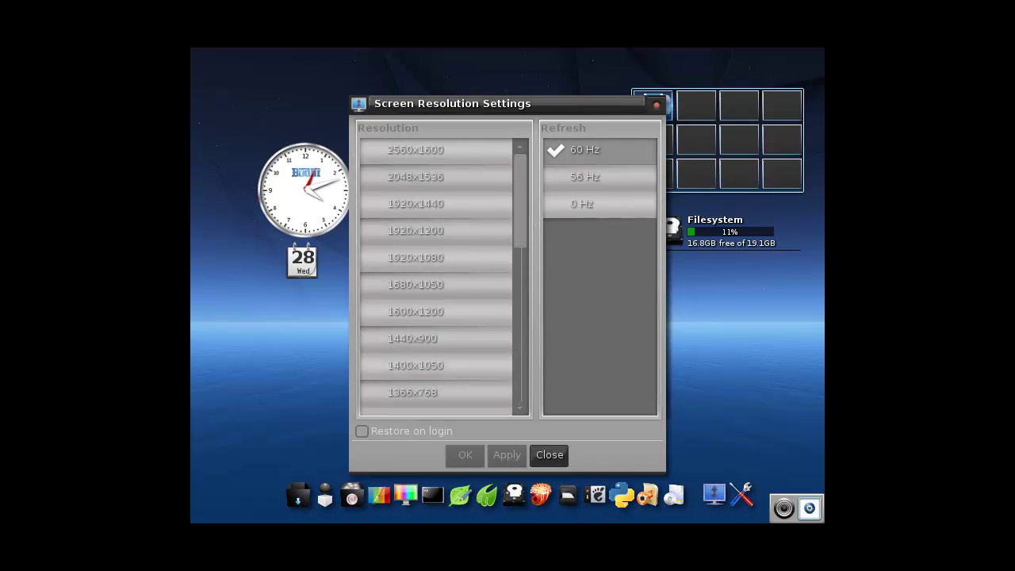
Apply and keep the 1280x720 resolution, then close both settings windows
left_click_drag(523, 227, 523, 294)
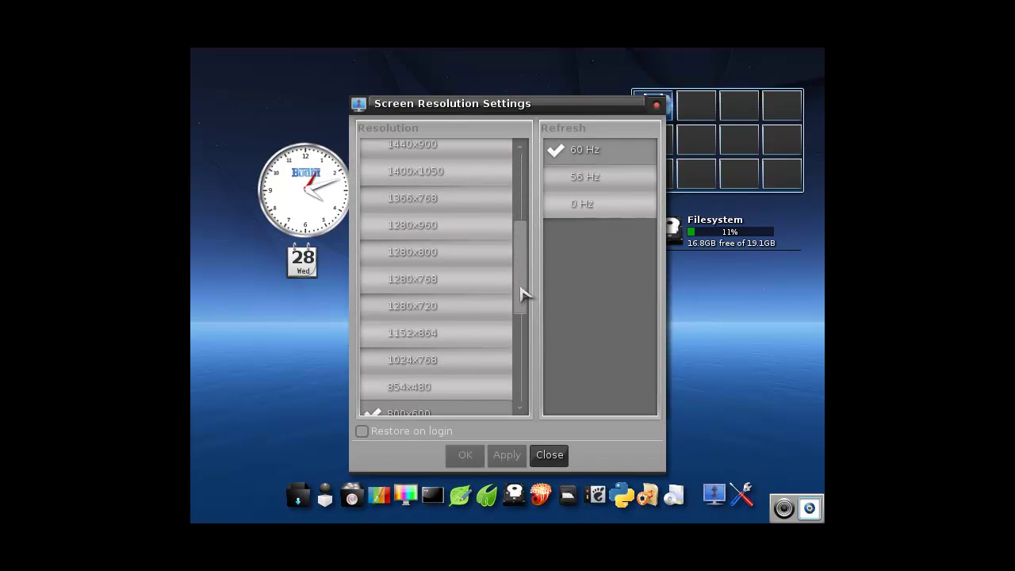
left_click(441, 308)
left_click(507, 454)
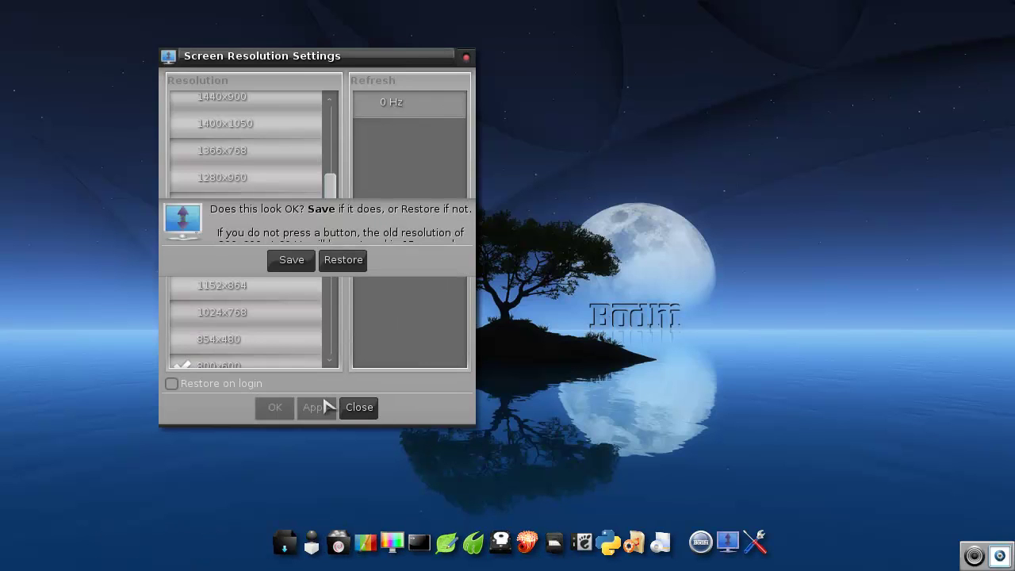
left_click(295, 259)
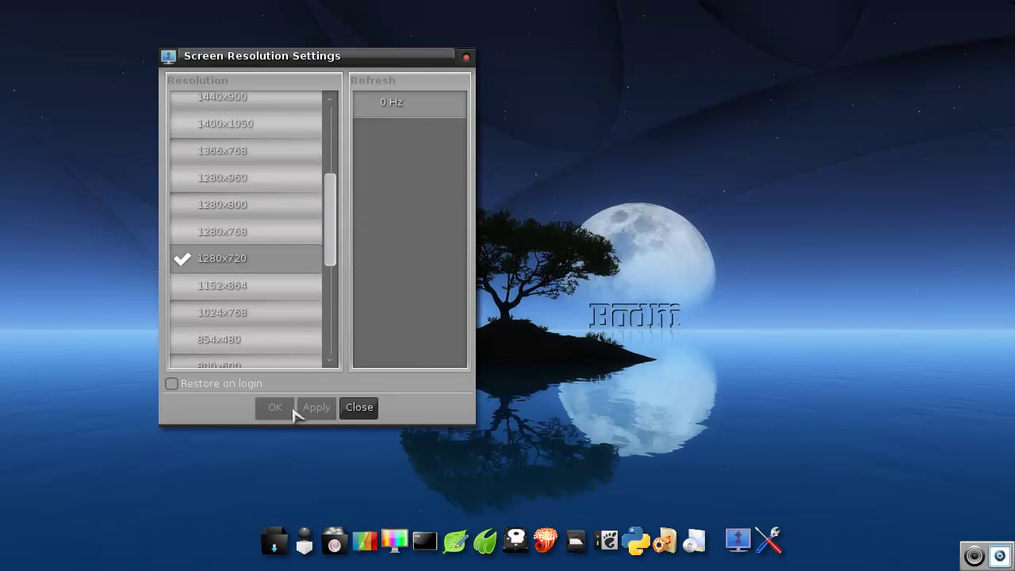
left_click(355, 409)
left_click(317, 352)
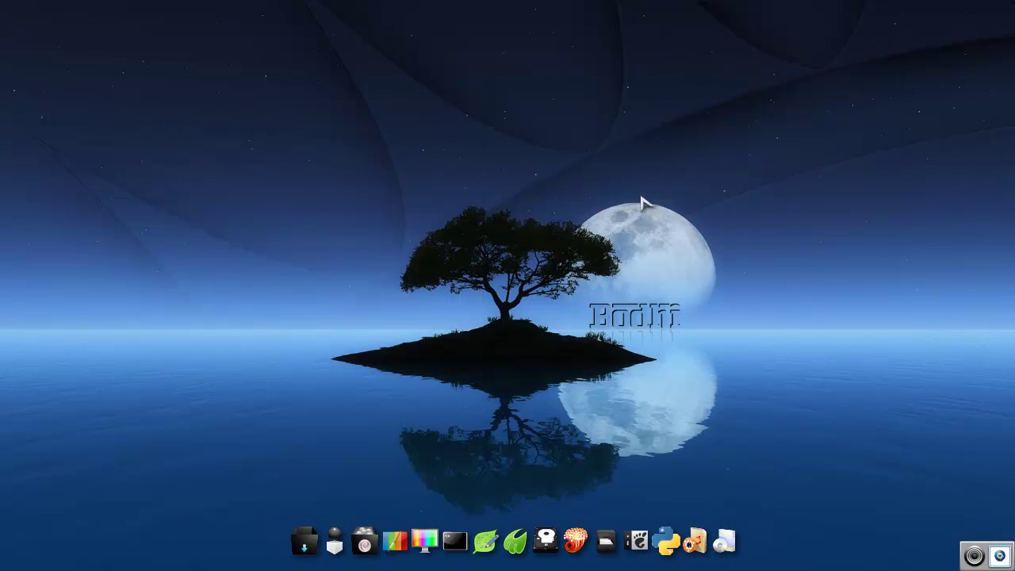
Open the main menu at Applications > Internet, showing Midori (Web Browser) and Network Manager
left_click(897, 39)
left_click(924, 127)
left_click(526, 254)
mouse_move(555, 343)
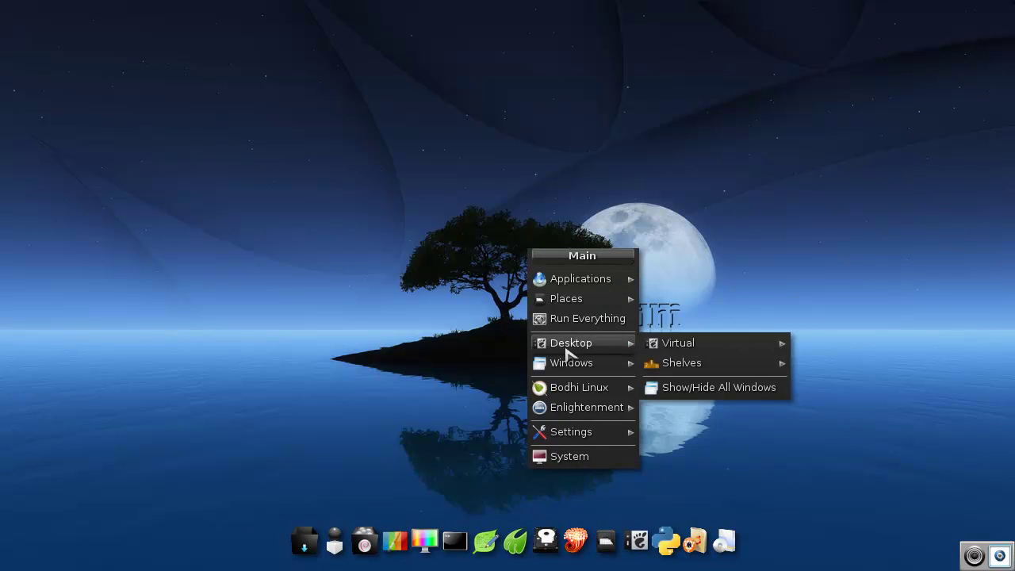
mouse_move(764, 345)
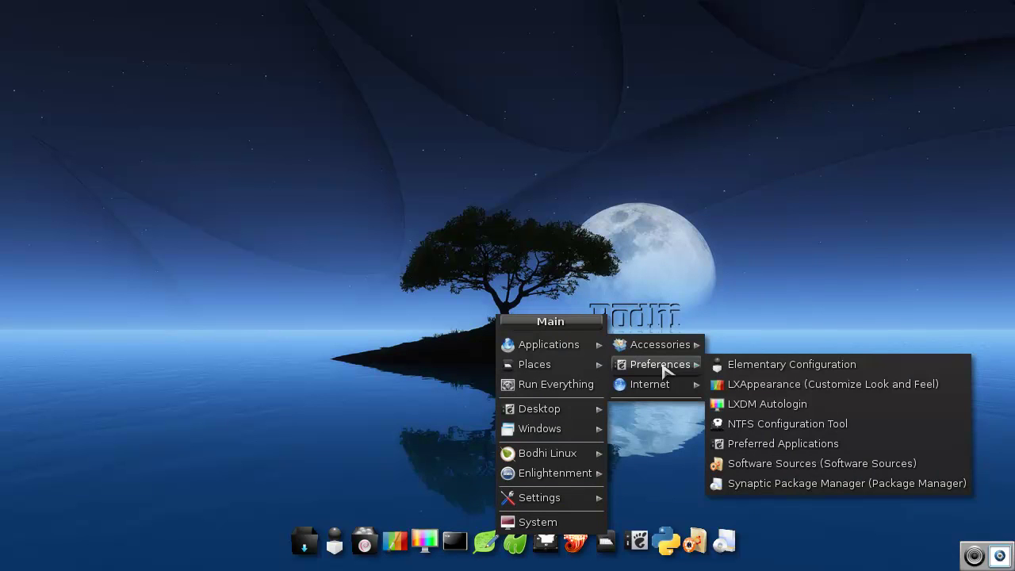
Launch Midori on the Bodhi QuickStart guide and move its window off the corner
mouse_move(666, 380)
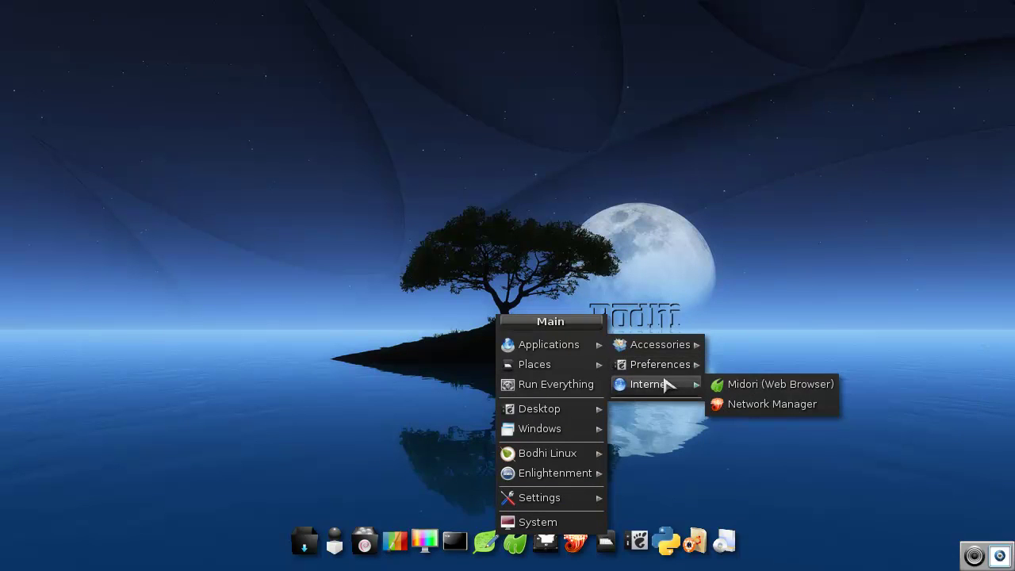
left_click(744, 384)
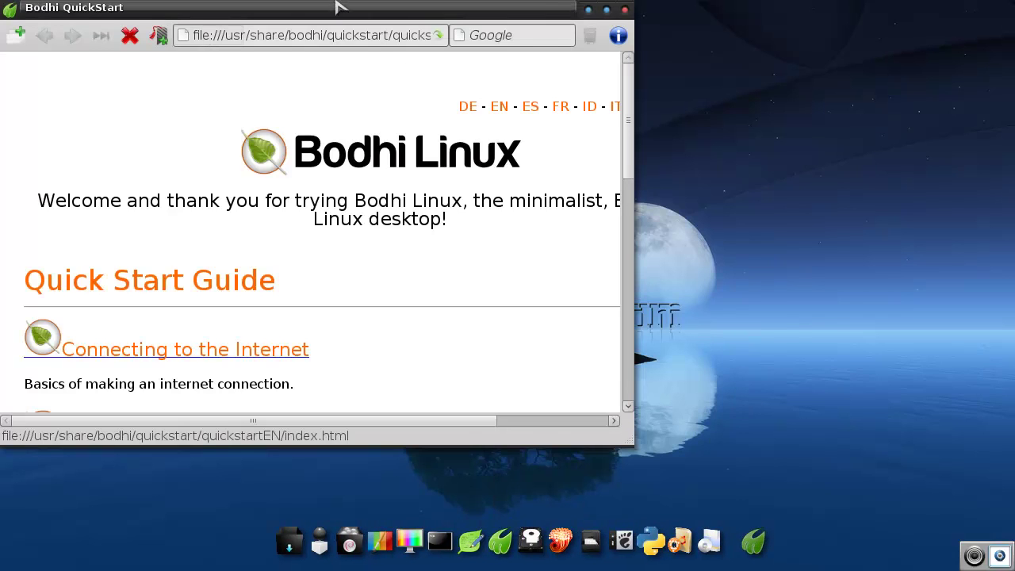
left_click_drag(334, 7, 478, 51)
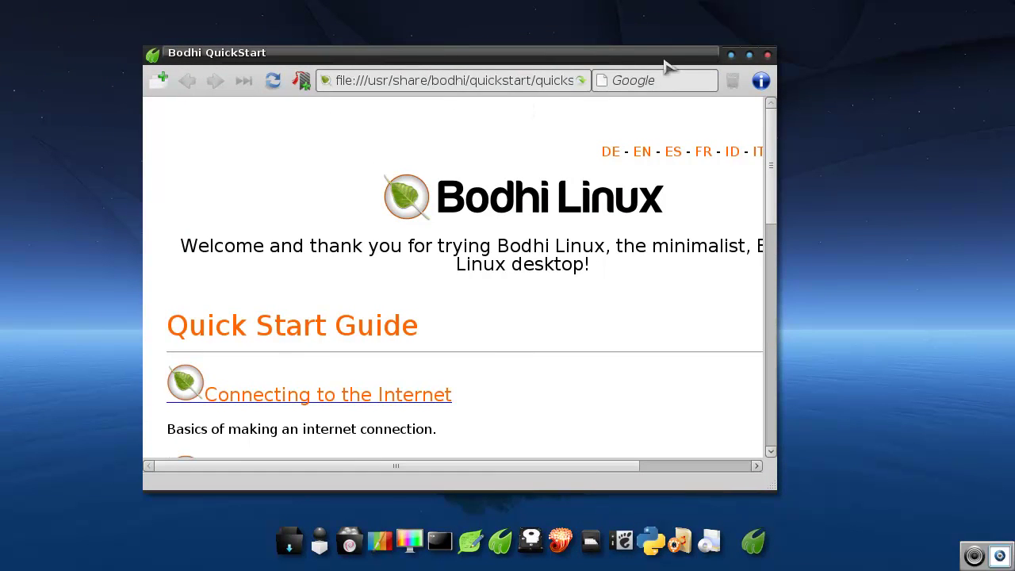
left_click_drag(669, 58, 672, 60)
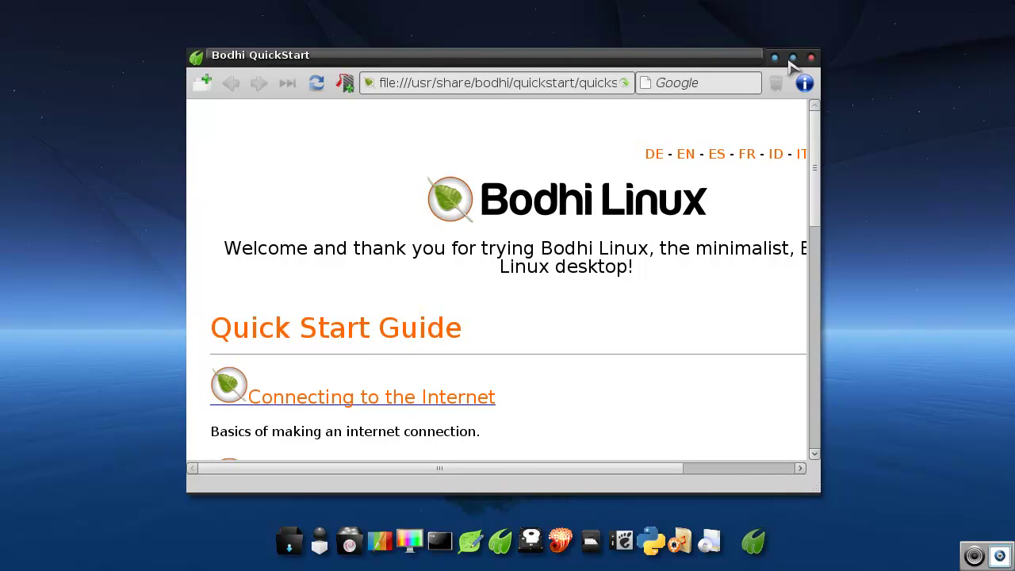
Maximize the QuickStart window, restore its size, then minimize it
left_click(793, 60)
left_click(991, 11)
left_click(774, 58)
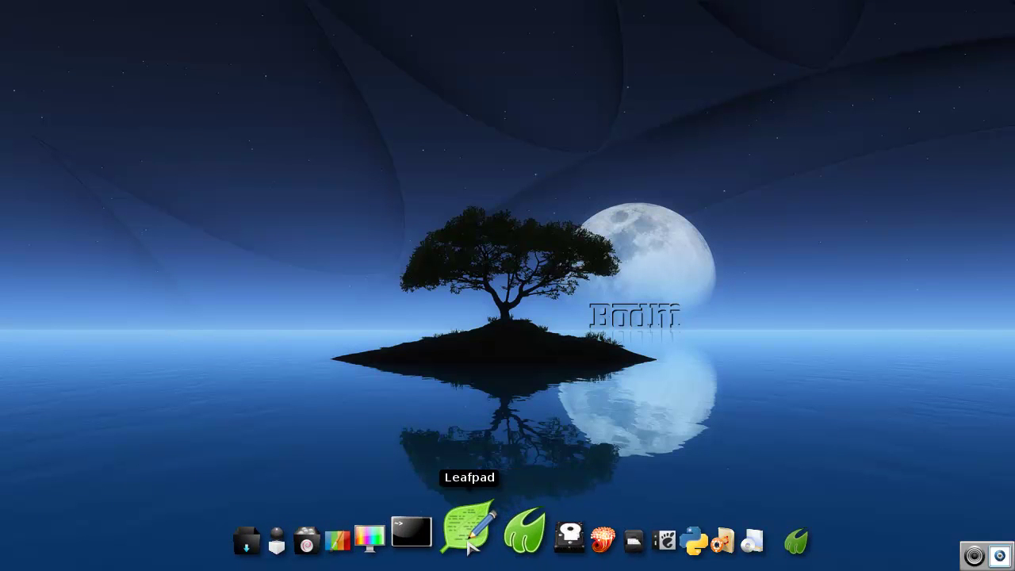
Close the new Speed Dial window and restore the QuickStart window maximized
left_click(497, 525)
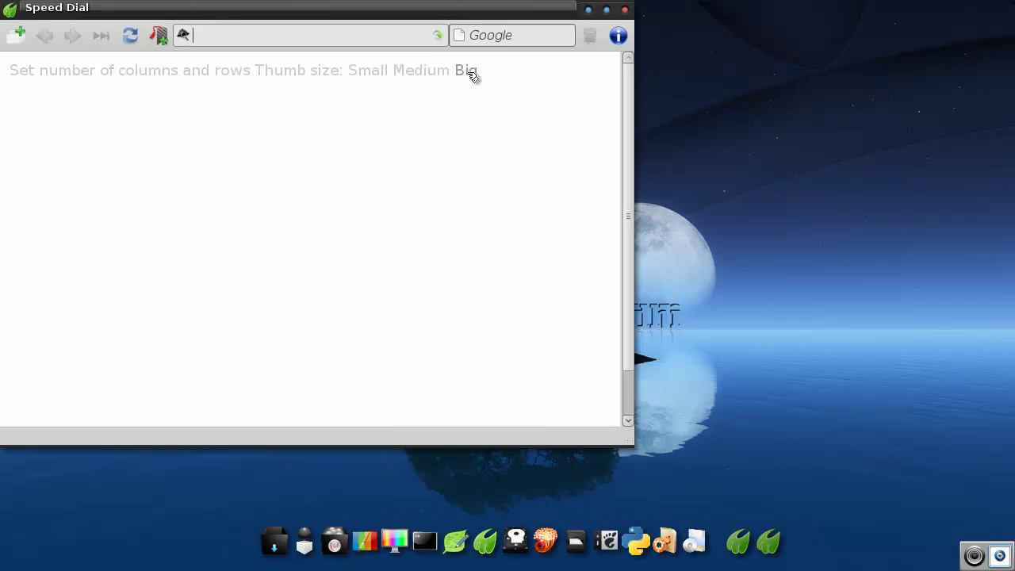
left_click(626, 11)
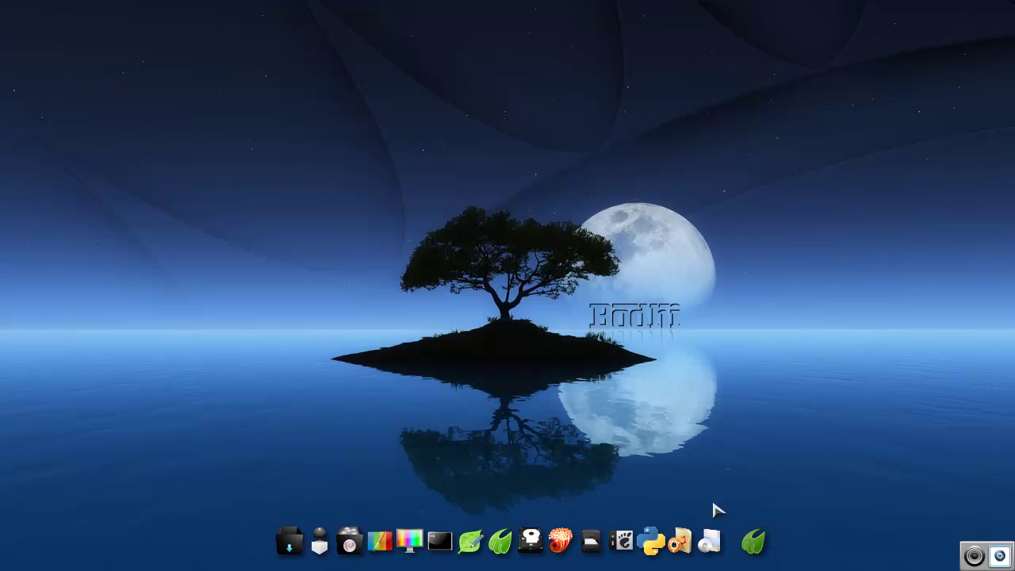
left_click(748, 535)
left_click(793, 57)
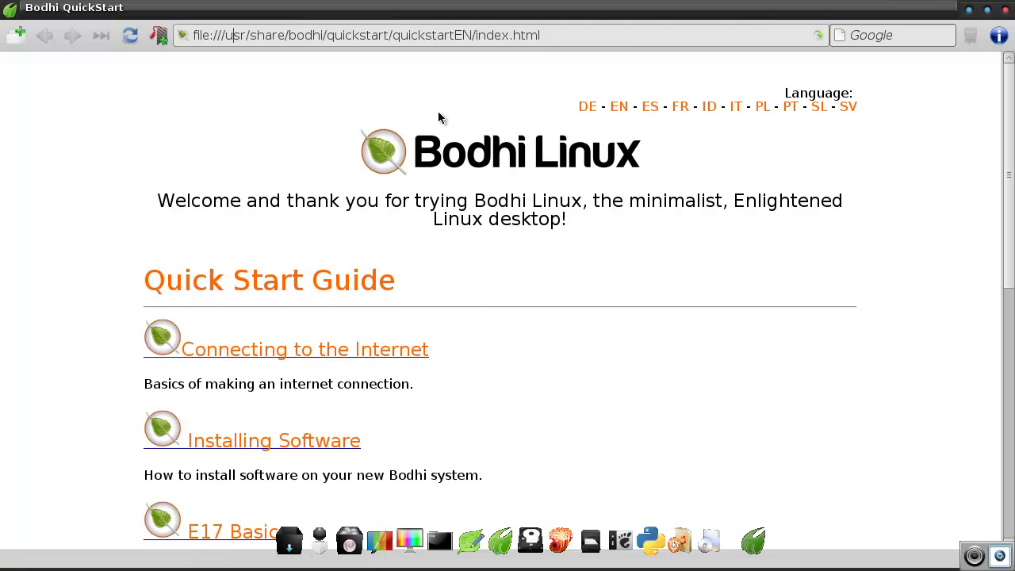
Visit google, then spoonfed.org, from Midori's address bar
key("ctrl+l")
type("google")
key("Return")
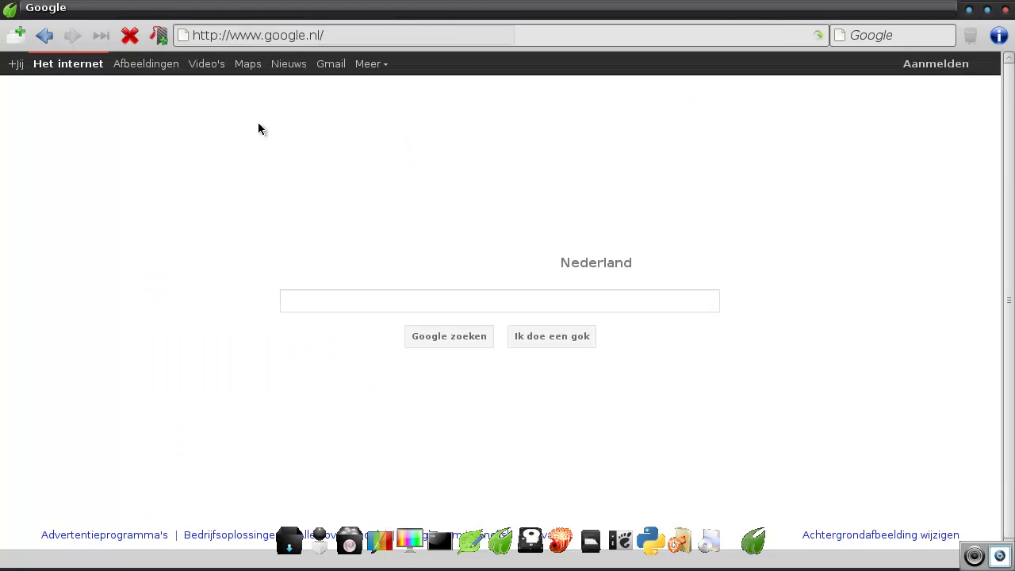
left_click(345, 35)
type("spoonfed")
key("Return")
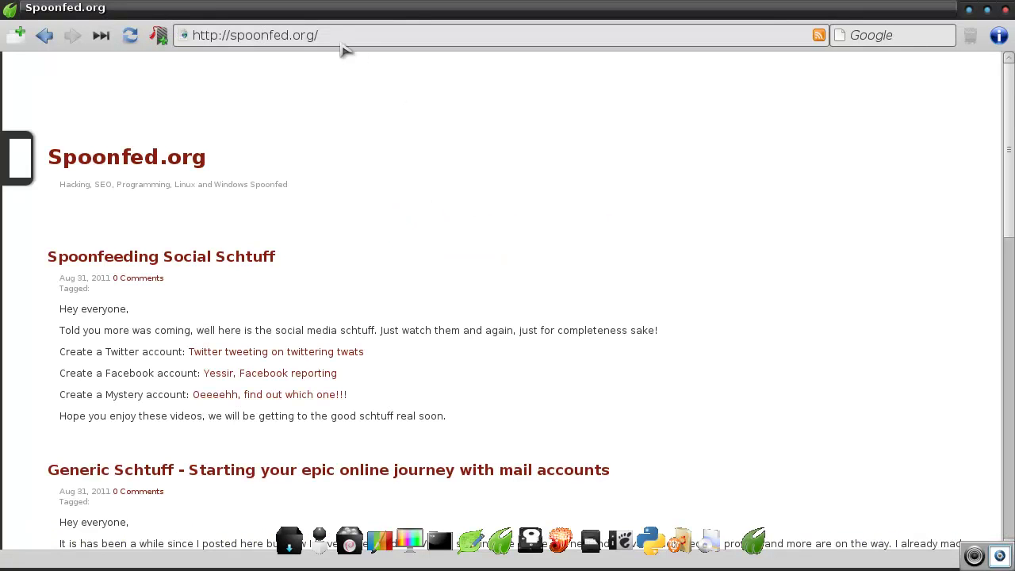
Load spoonfed.wordpress.com, then begin correcting the address
key("ctrl+a")
type("spoonfed.word")
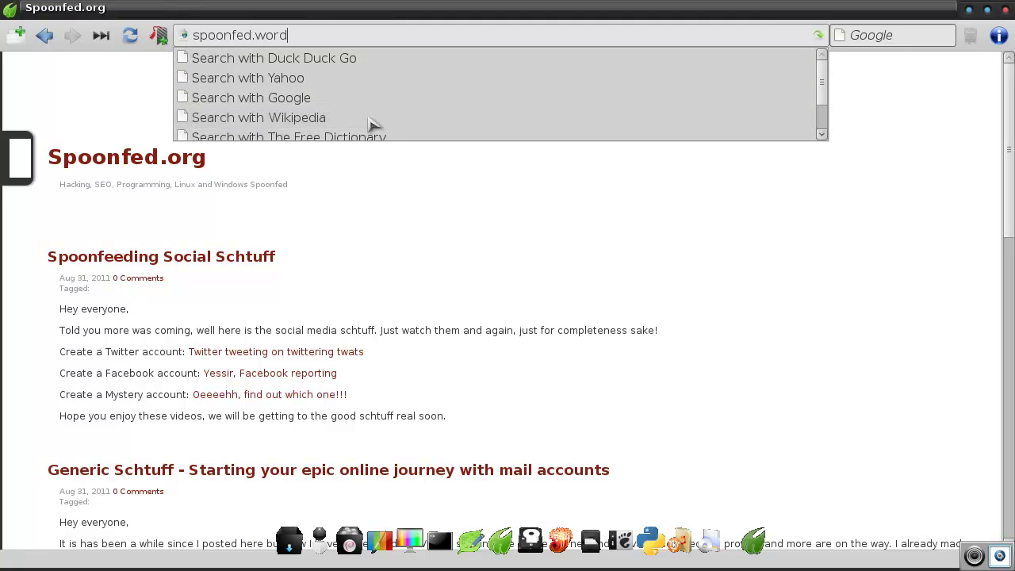
type("press.com")
key("Return")
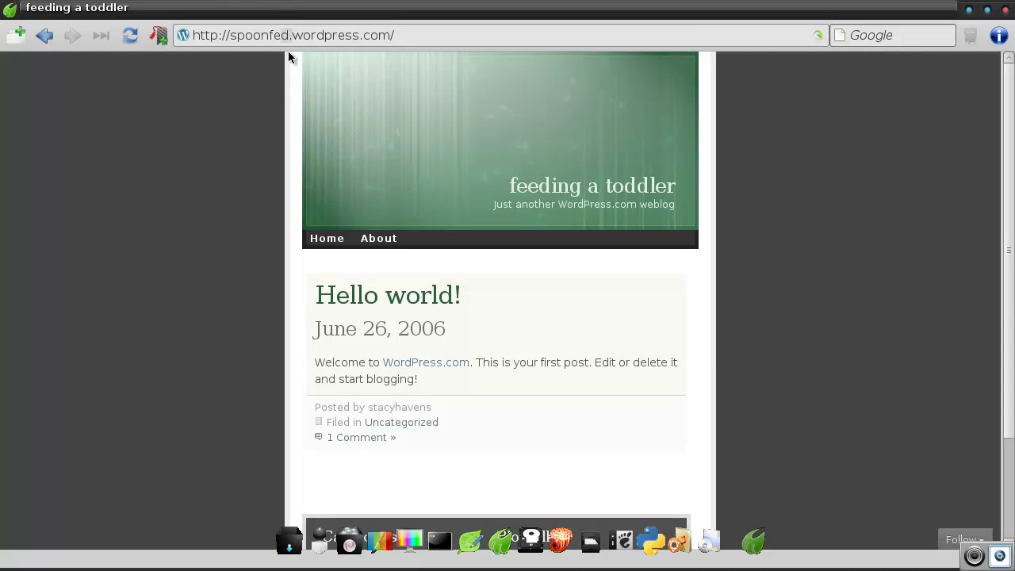
key("BackSpace")
Load spoonfeedingseo.wordpress.com and scroll through the Spoonfeeding Everything blog posts
type("edingseo")
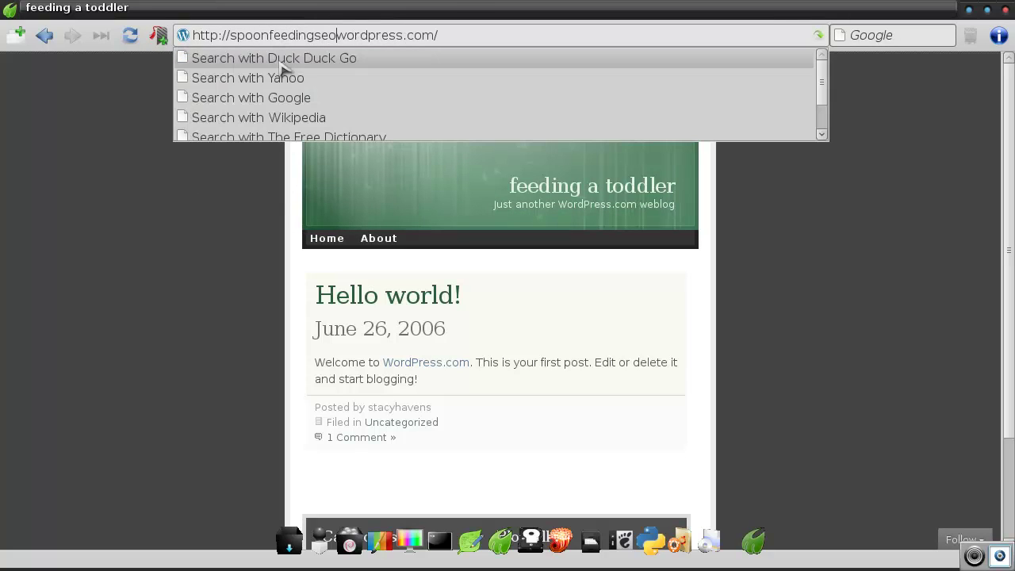
key("Return")
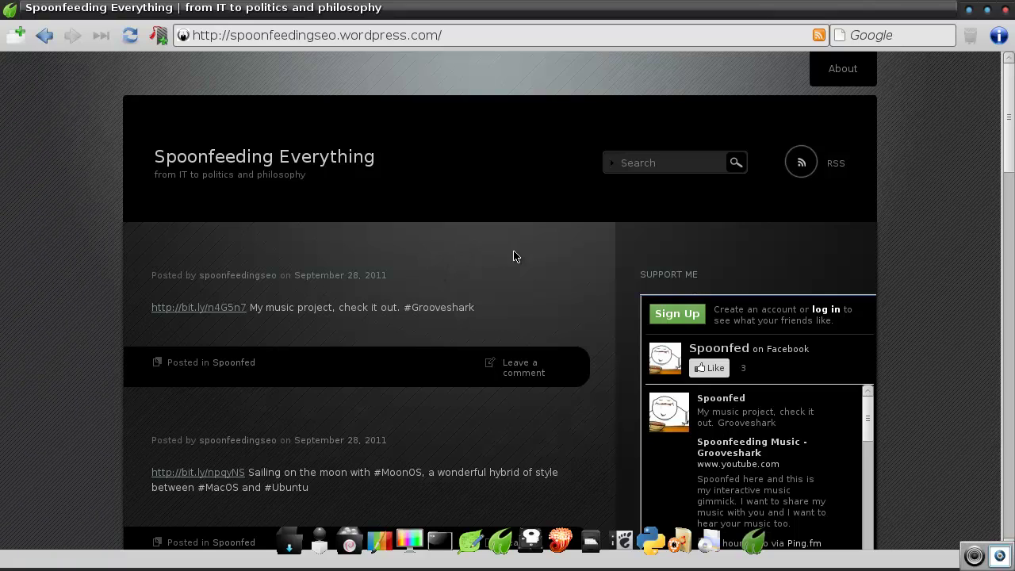
scroll(555, 261, "down", 3)
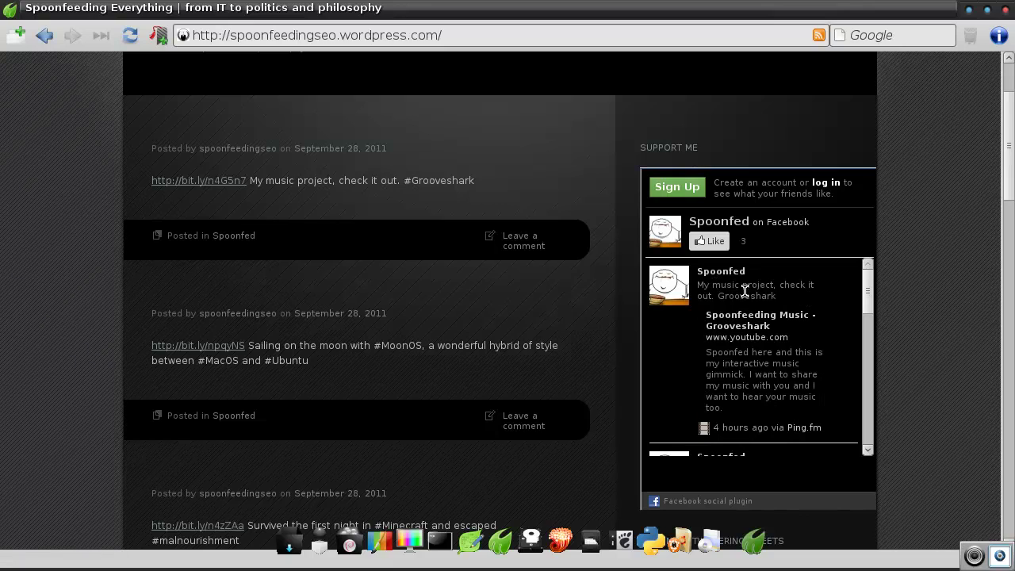
scroll(746, 291, "down", 3)
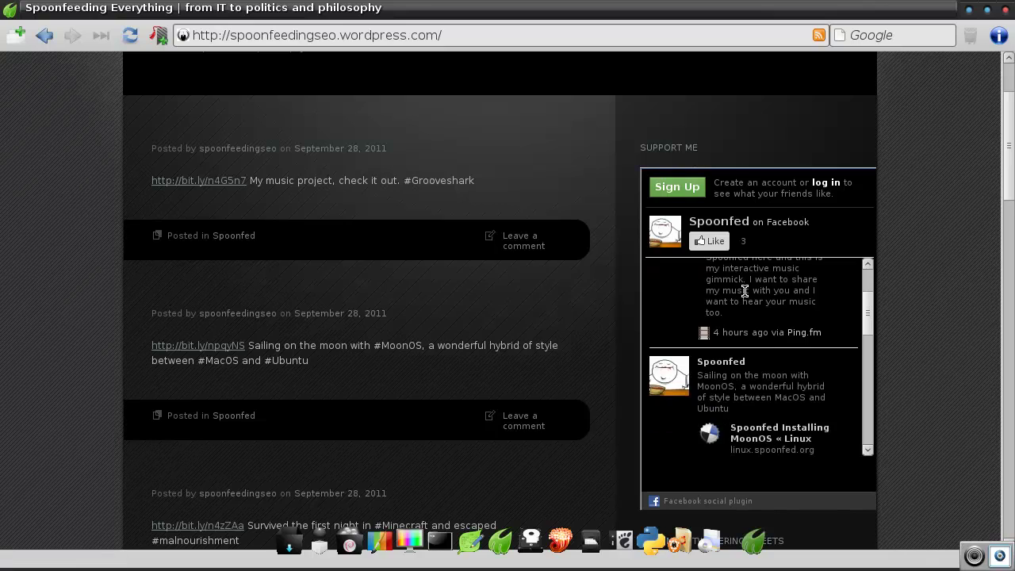
scroll(746, 291, "up", 4)
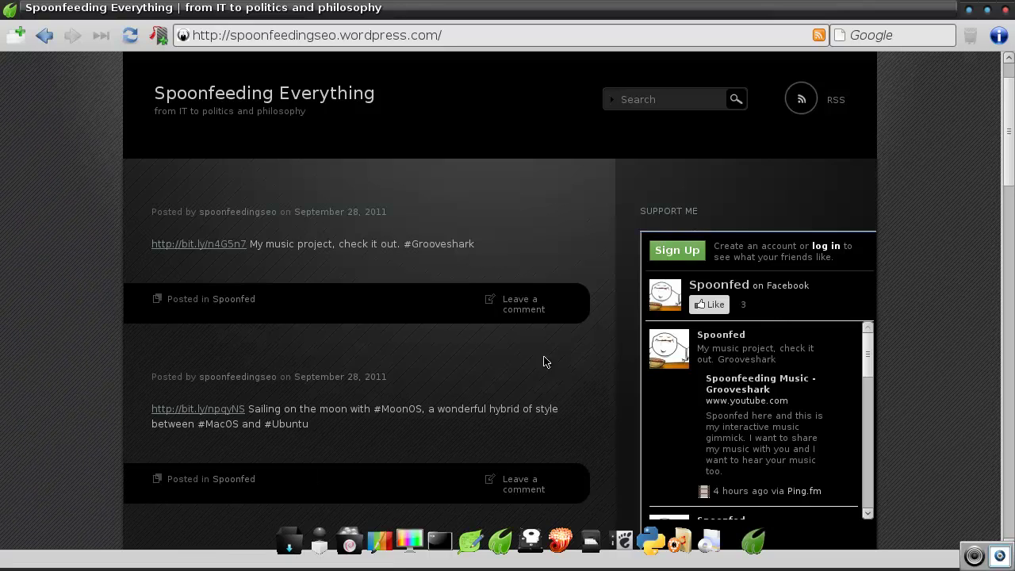
scroll(449, 353, "down", 3)
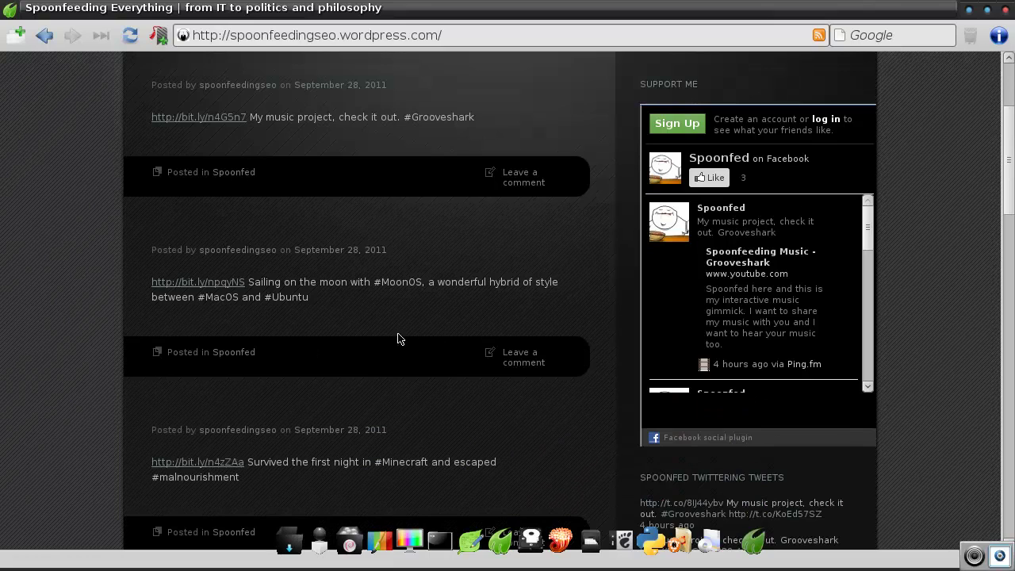
scroll(426, 331, "up", 4)
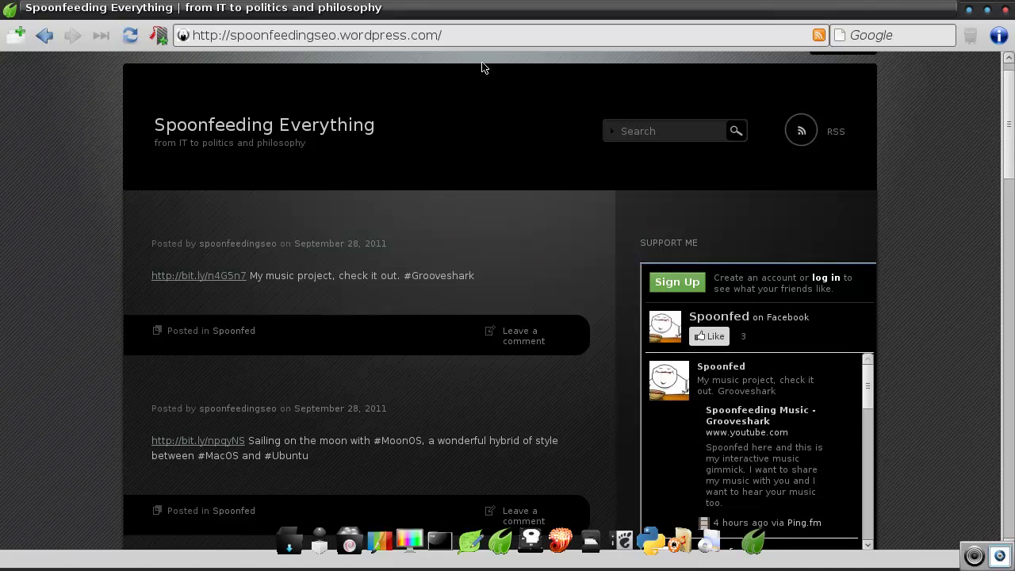
Close the browser and browse the main menu, then dismiss it
left_click(1006, 9)
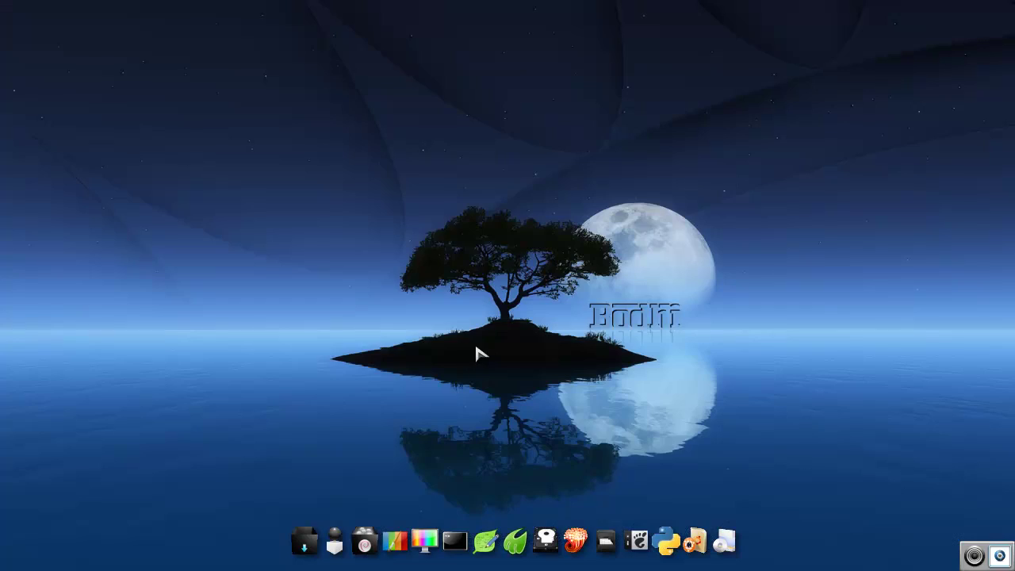
left_click(420, 362)
mouse_move(503, 277)
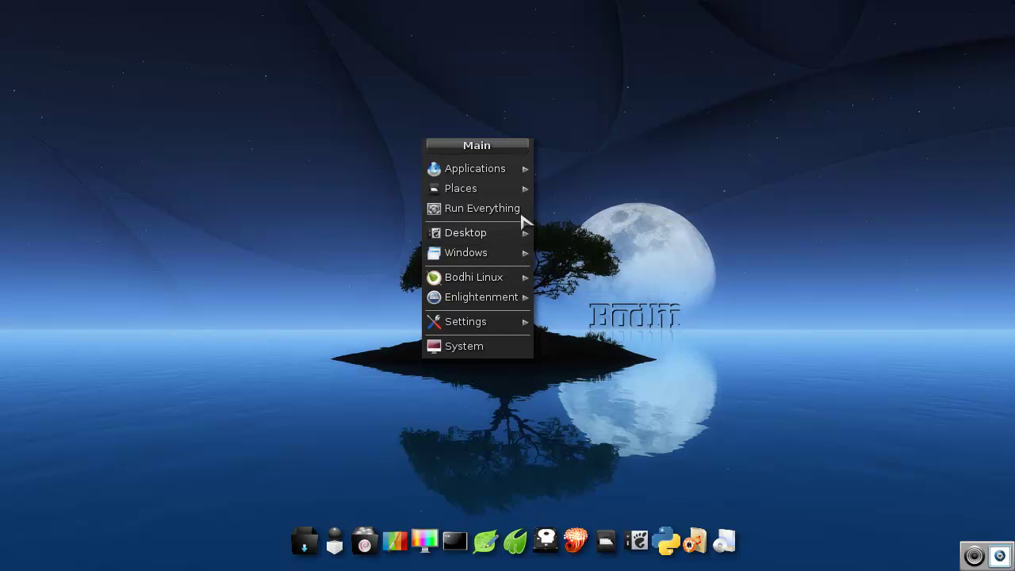
mouse_move(523, 171)
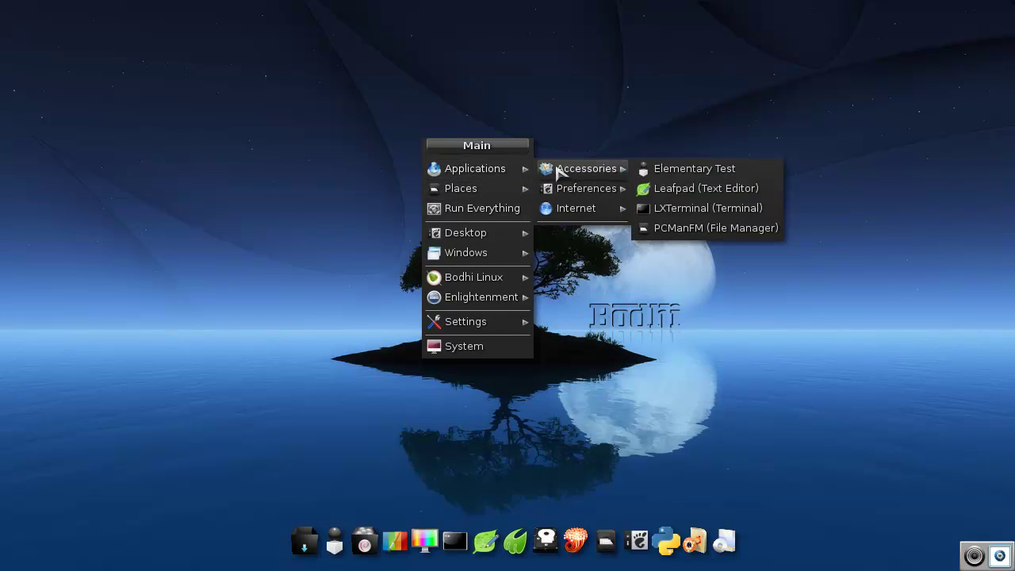
mouse_move(614, 197)
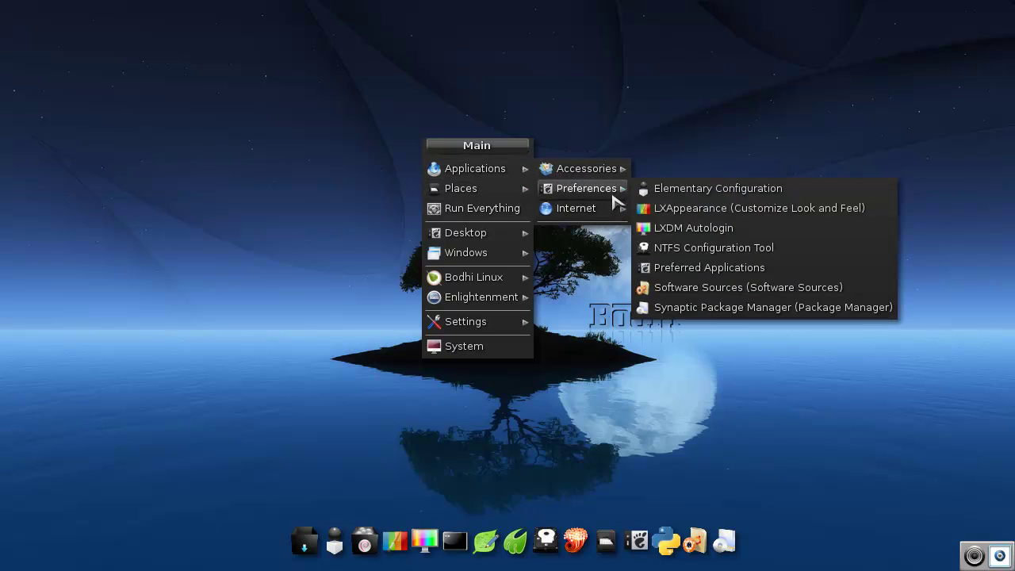
left_click(600, 406)
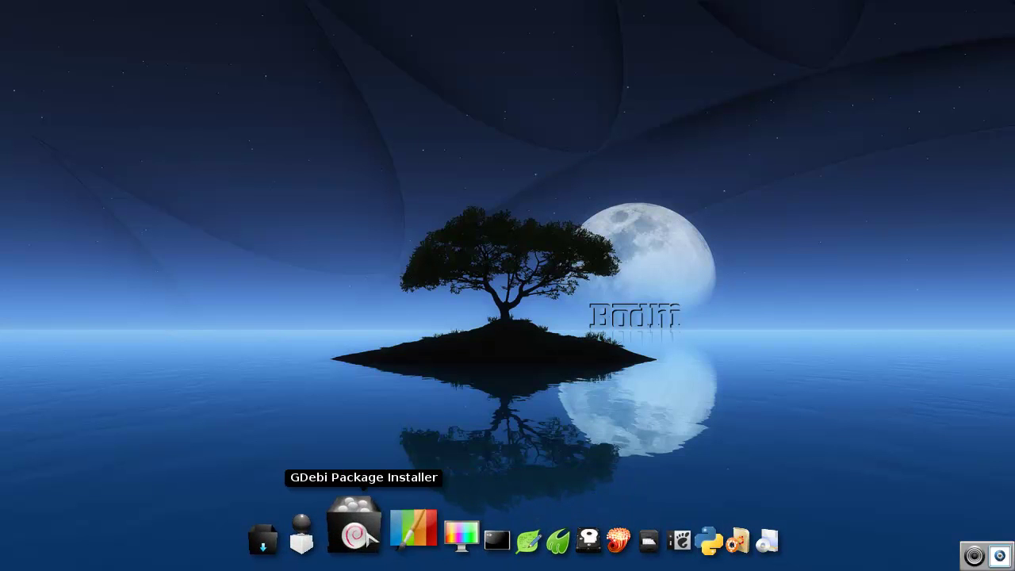
Launch Bodhi Linux > Add Software from the main menu
left_click(392, 171)
mouse_move(451, 298)
mouse_move(470, 312)
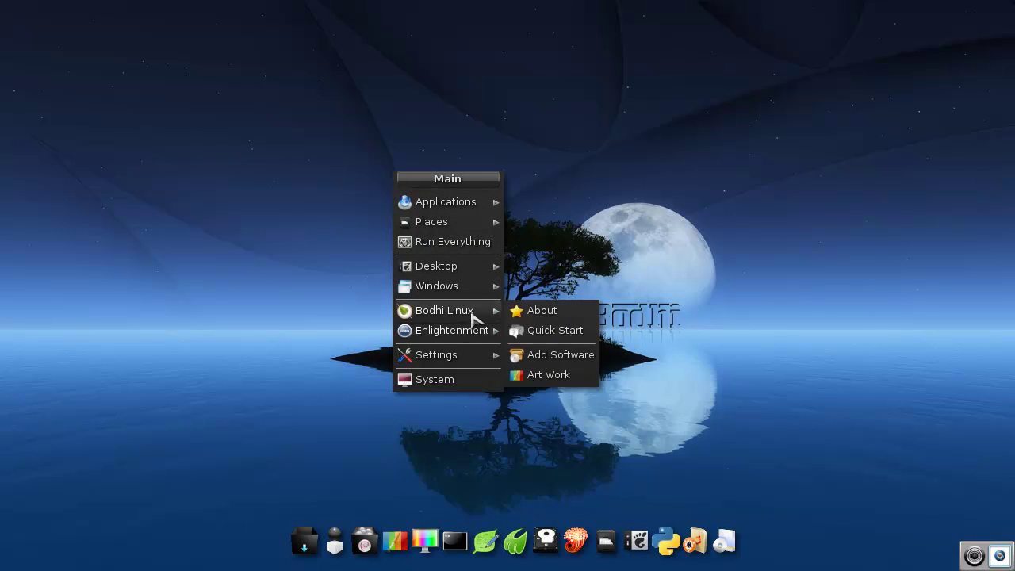
left_click(547, 355)
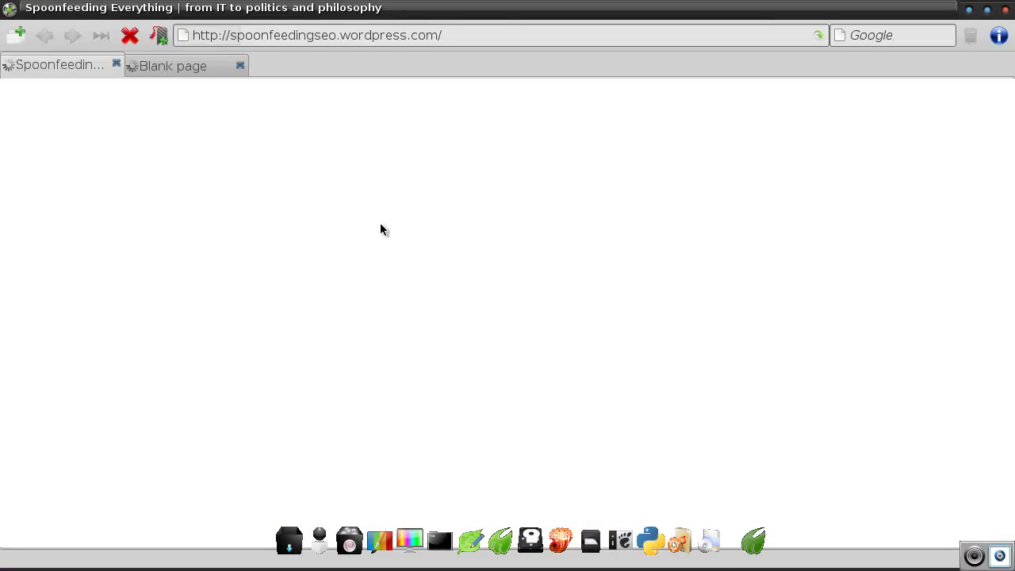
Close the Spoonfeeding tab and read the meta-packages and Pratibha Application Set descriptions
left_click(116, 65)
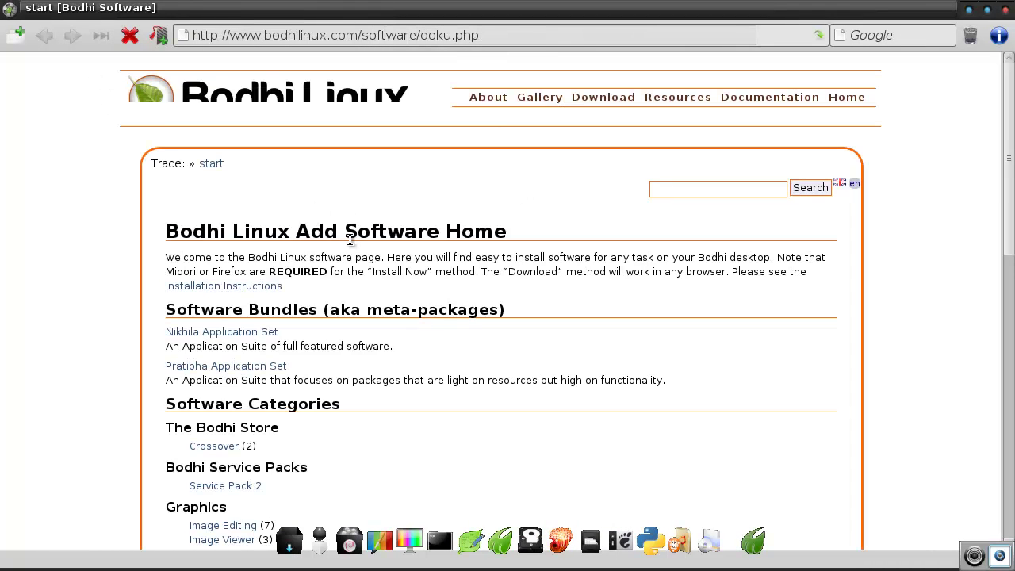
scroll(450, 353, "down", 1)
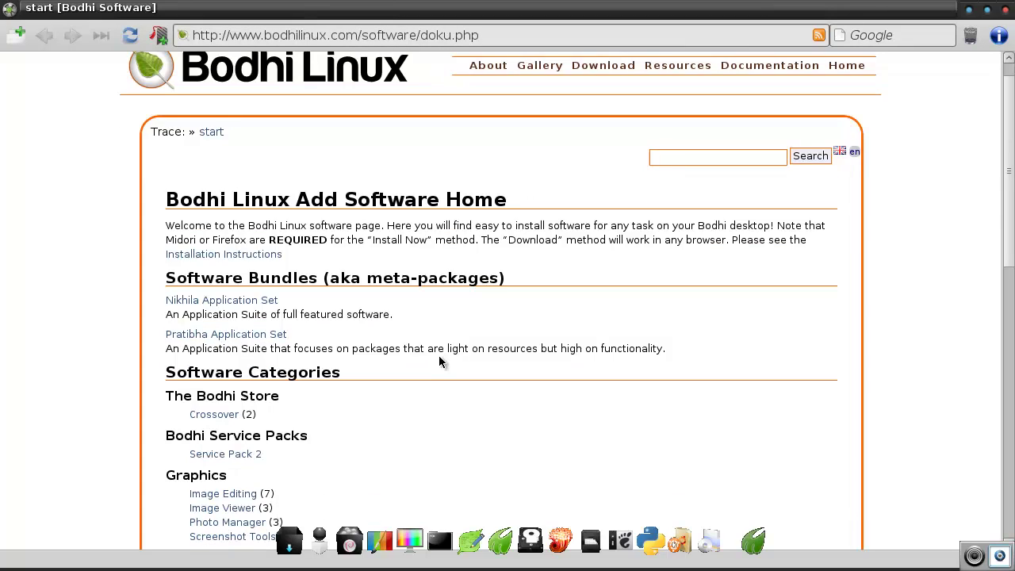
scroll(402, 376, "down", 2)
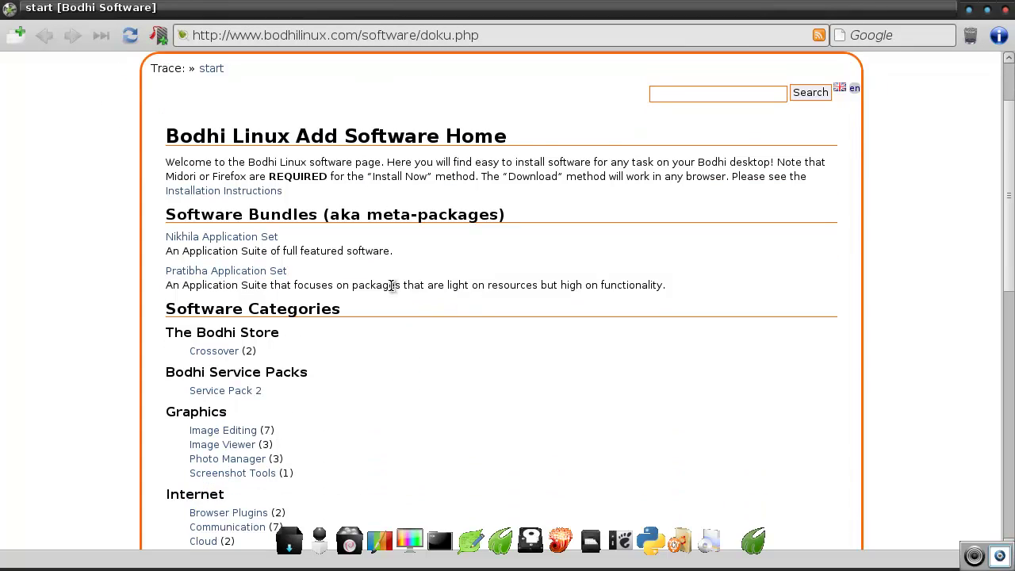
left_click_drag(365, 215, 479, 216)
left_click(479, 216)
left_click_drag(184, 284, 591, 287)
left_click(462, 285)
Open P2P And Torrent Clients > Transmission and scroll to its Installation section
scroll(426, 369, "down", 5)
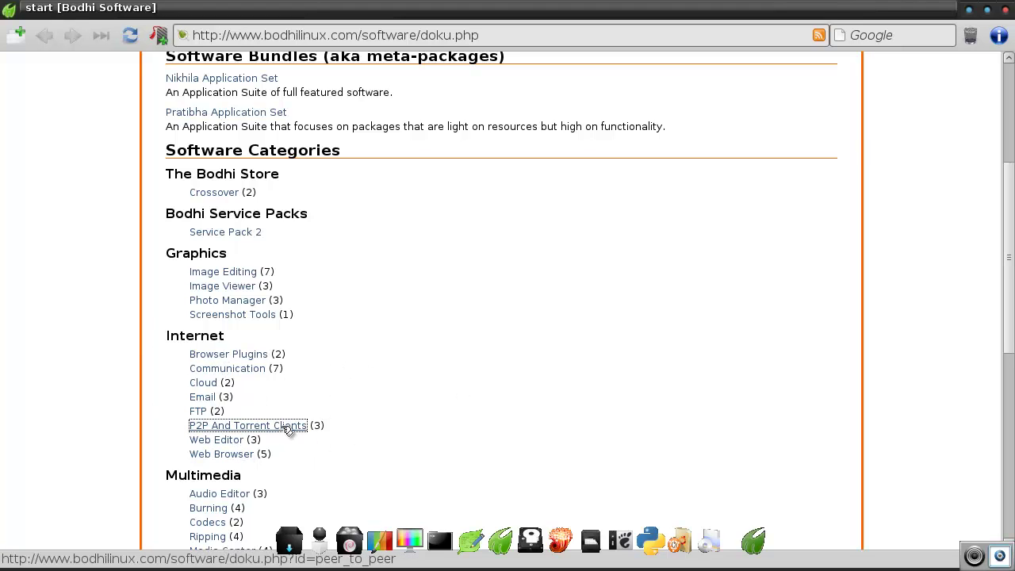
left_click(288, 425)
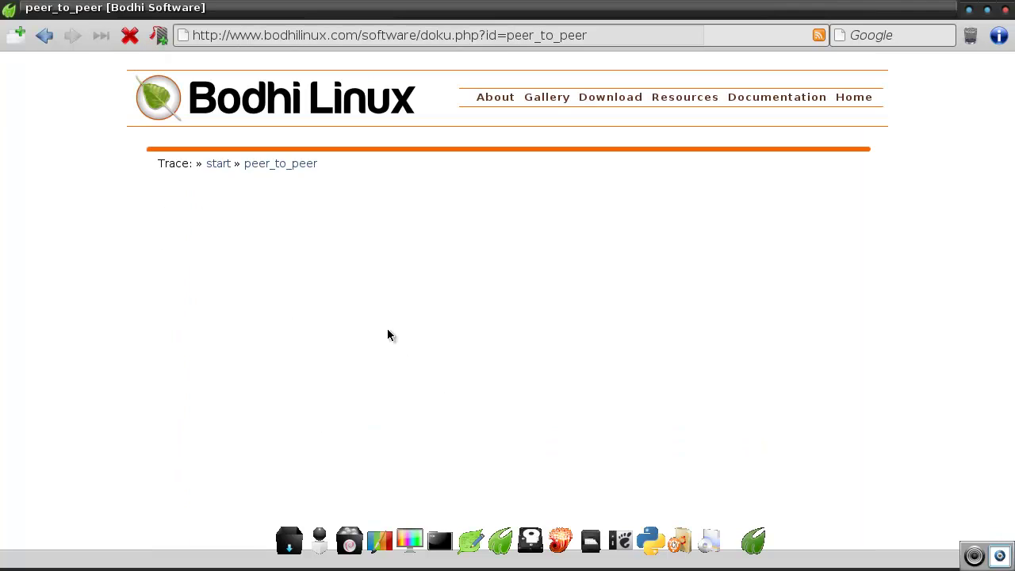
left_click(217, 279)
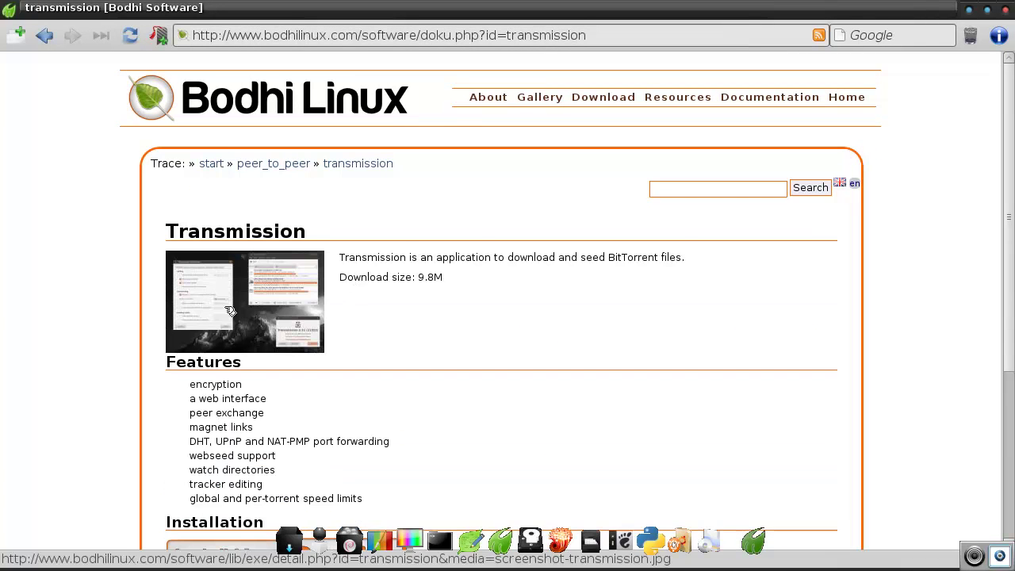
scroll(391, 362, "down", 3)
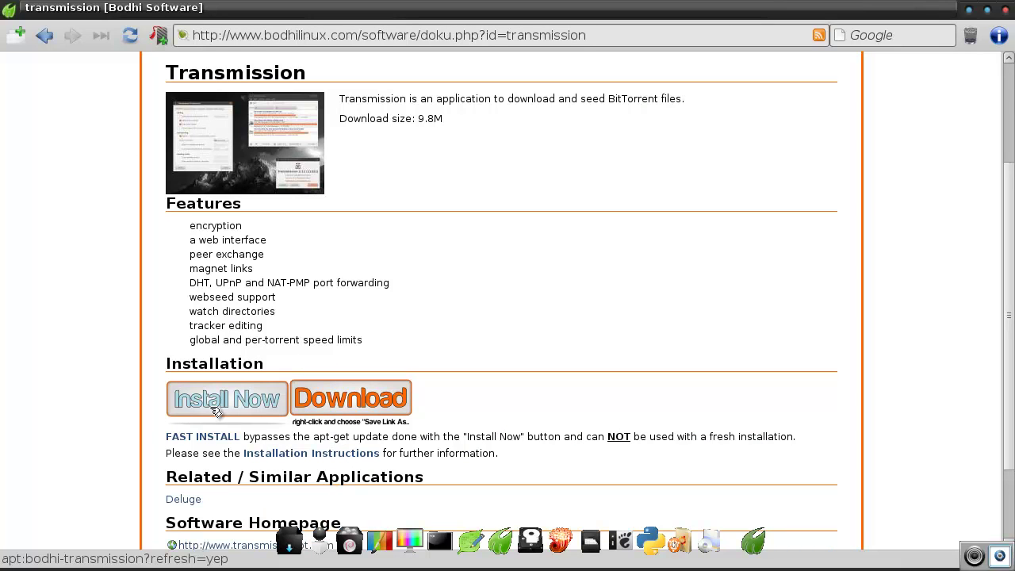
Start the Transmission install, dismiss the package-not-found error, retry and enter the administrator password
left_click(215, 404)
left_click(675, 328)
left_click(219, 401)
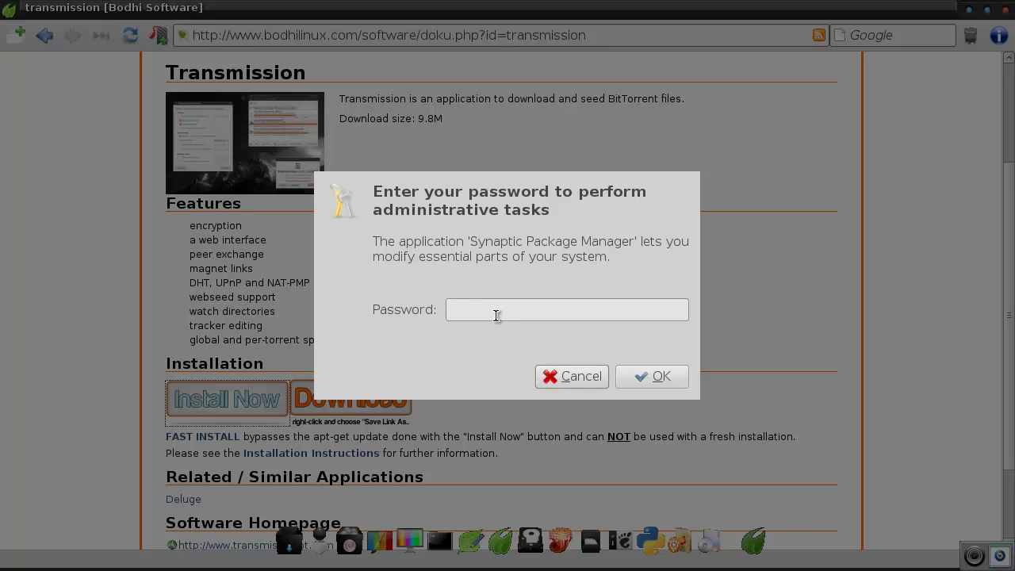
type("********")
key("Return")
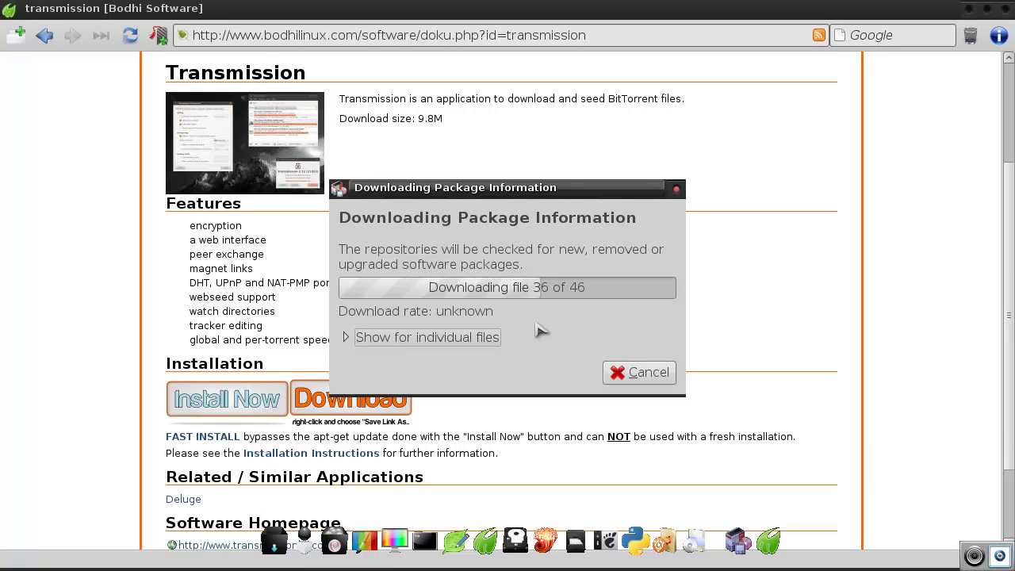
Follow the repository package-information download, showing the individual files
left_click(347, 338)
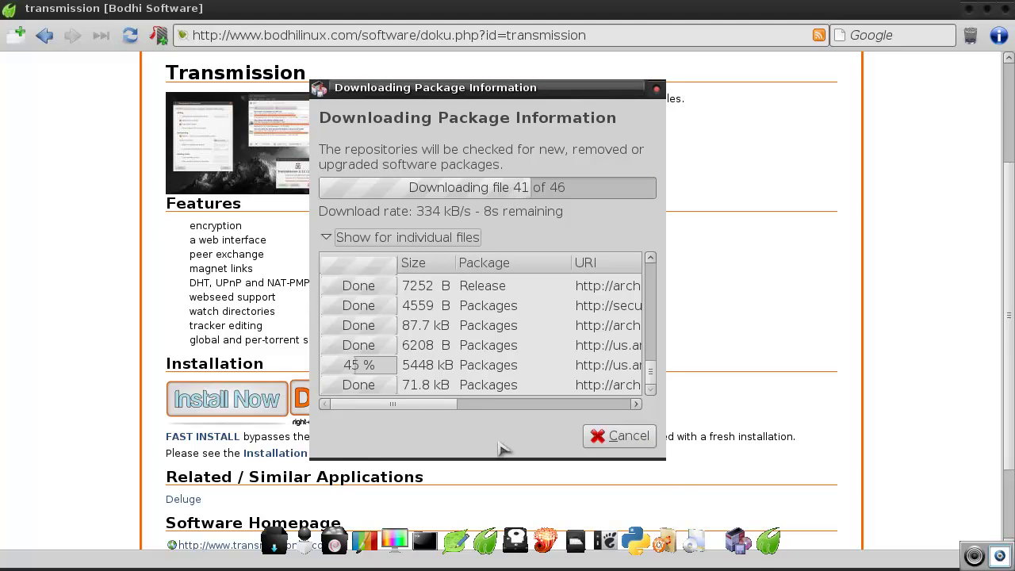
left_click_drag(451, 406, 548, 413)
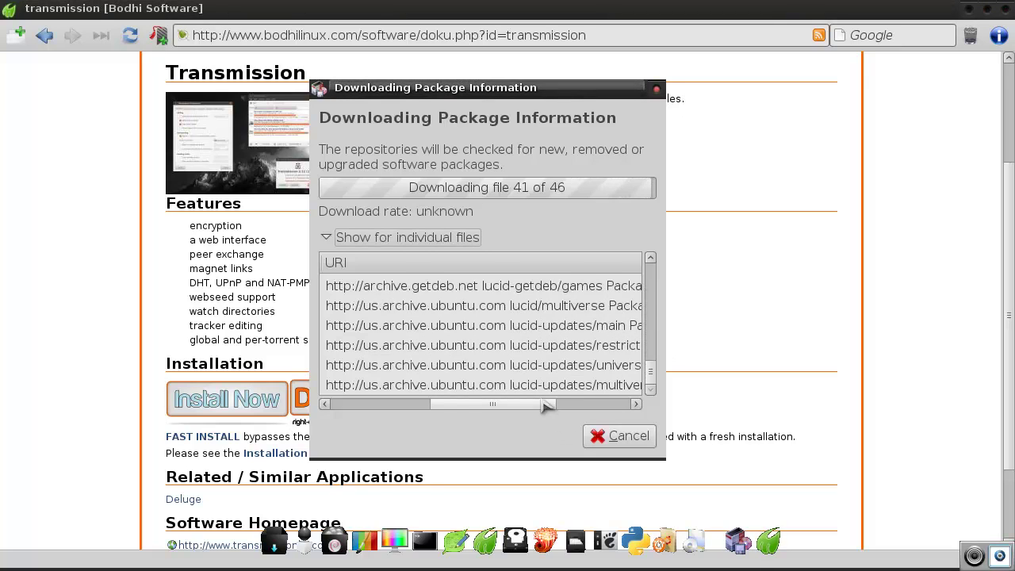
left_click_drag(548, 407, 424, 408)
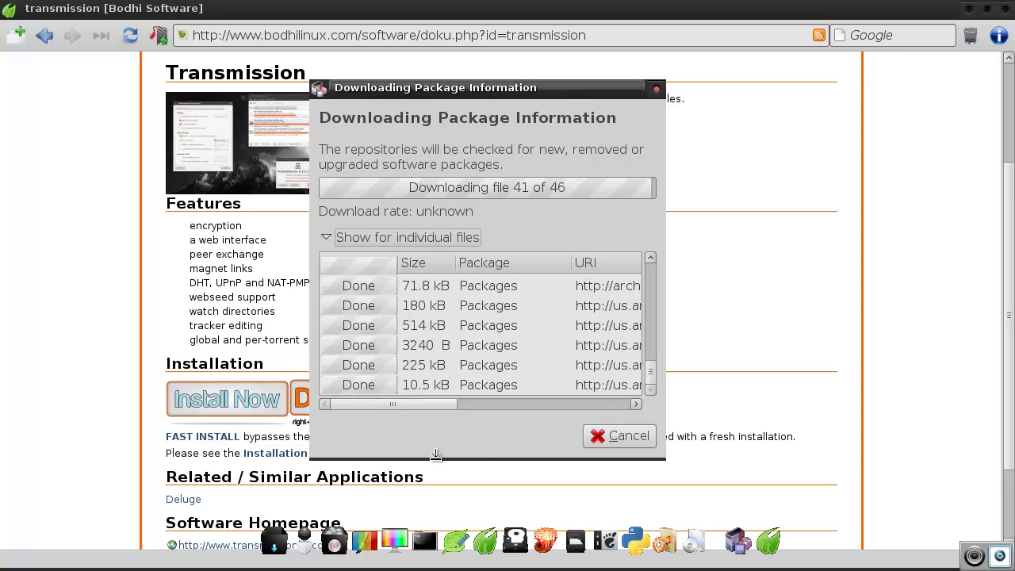
left_click(484, 472)
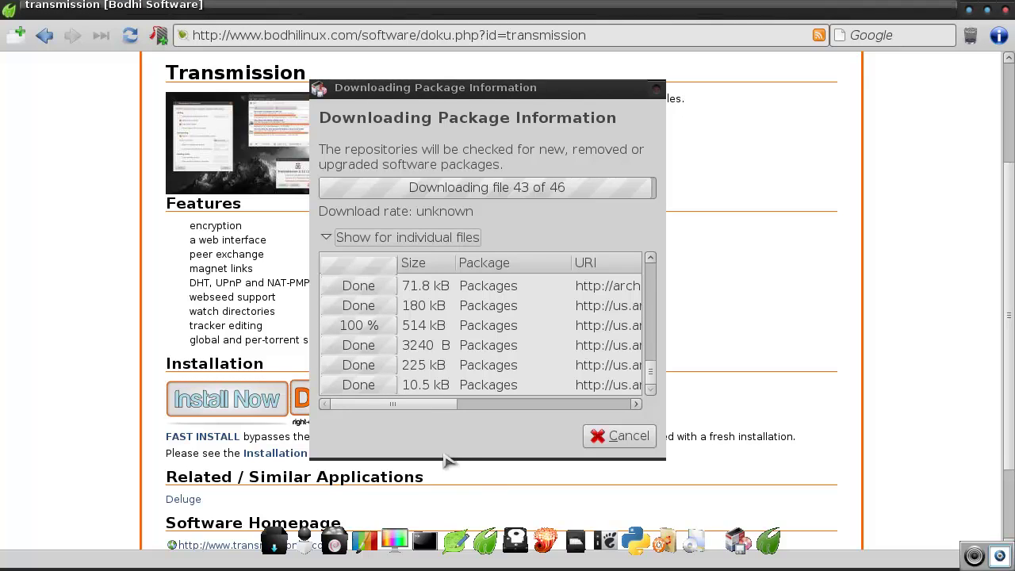
left_click(456, 434)
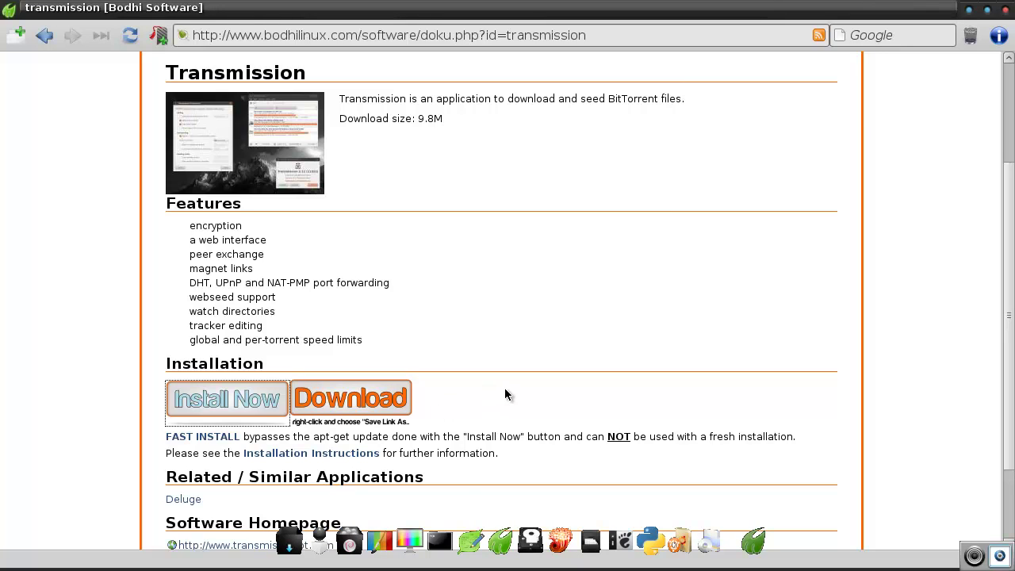
Confirm installing bodhi-transmission, wait for the download, and close the Changes applied message
left_click(205, 397)
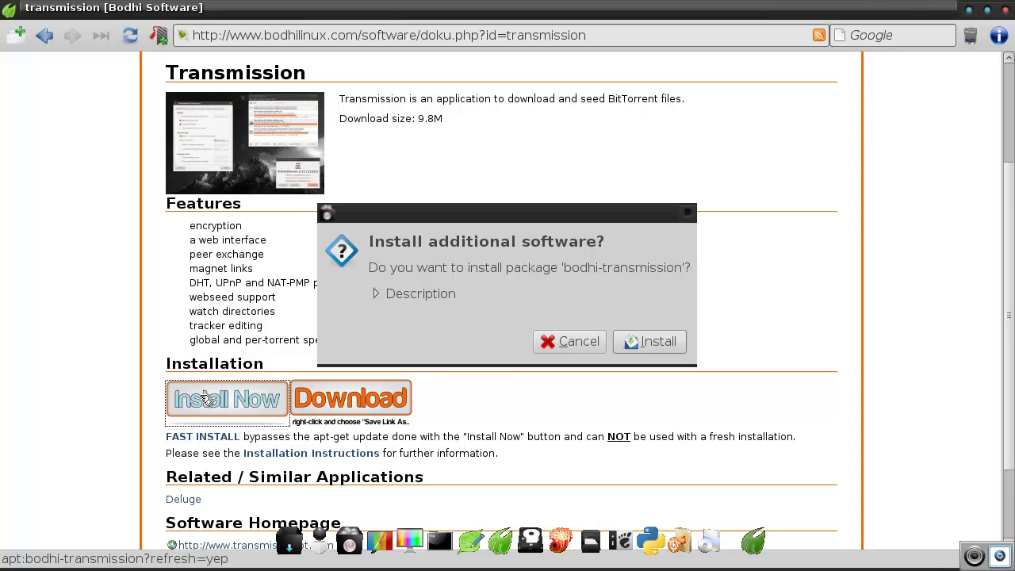
left_click(655, 342)
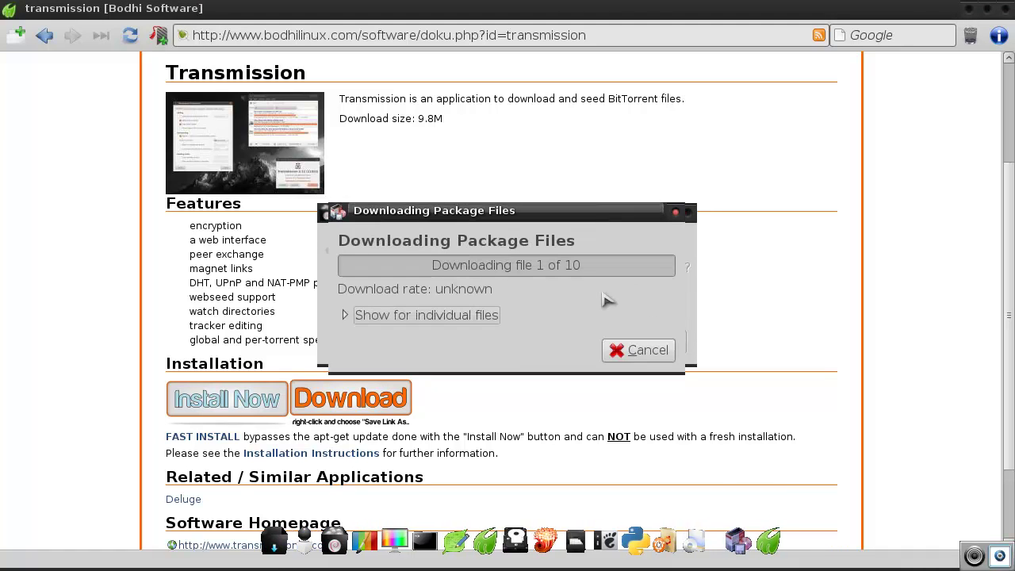
mouse_move(608, 215)
left_mouse_down()
mouse_move(671, 295)
mouse_move(600, 217)
left_mouse_up()
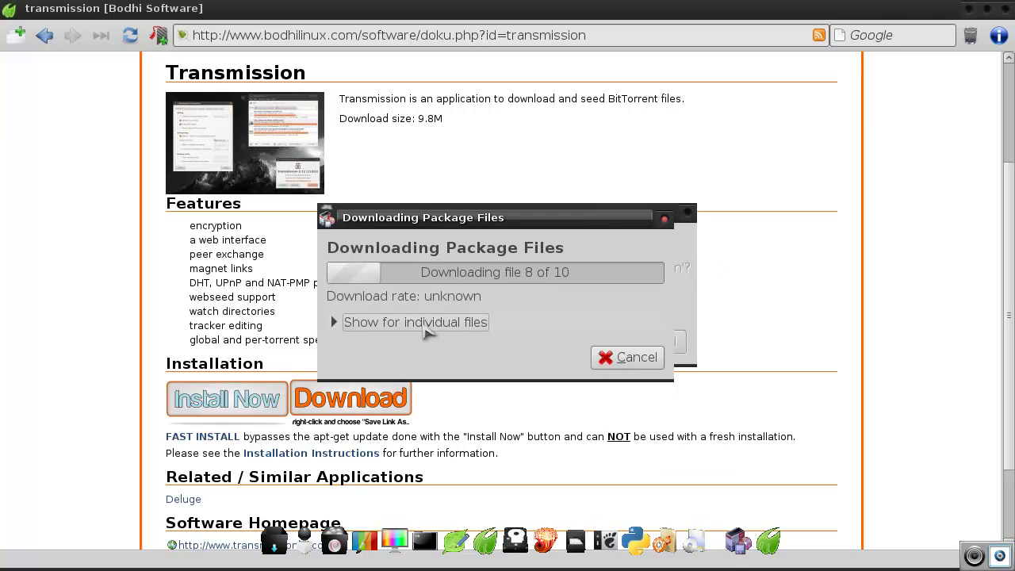
left_click(338, 322)
left_click(338, 322)
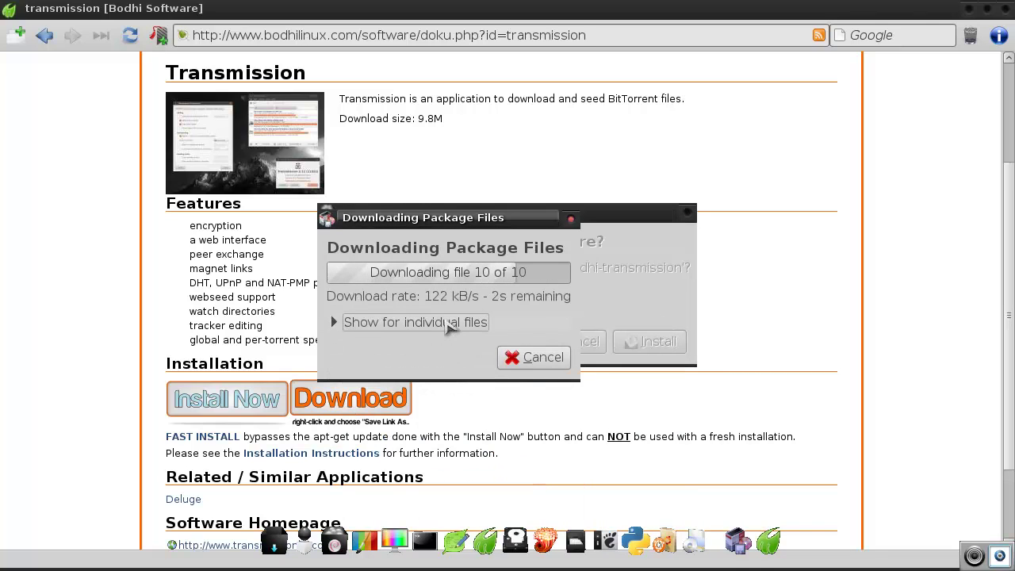
left_click(466, 511)
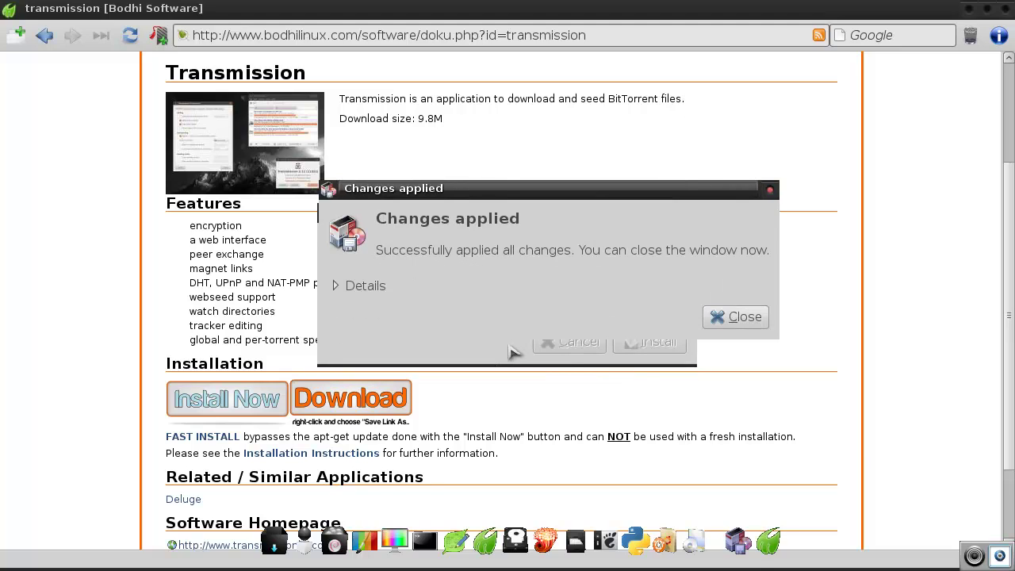
left_click(723, 317)
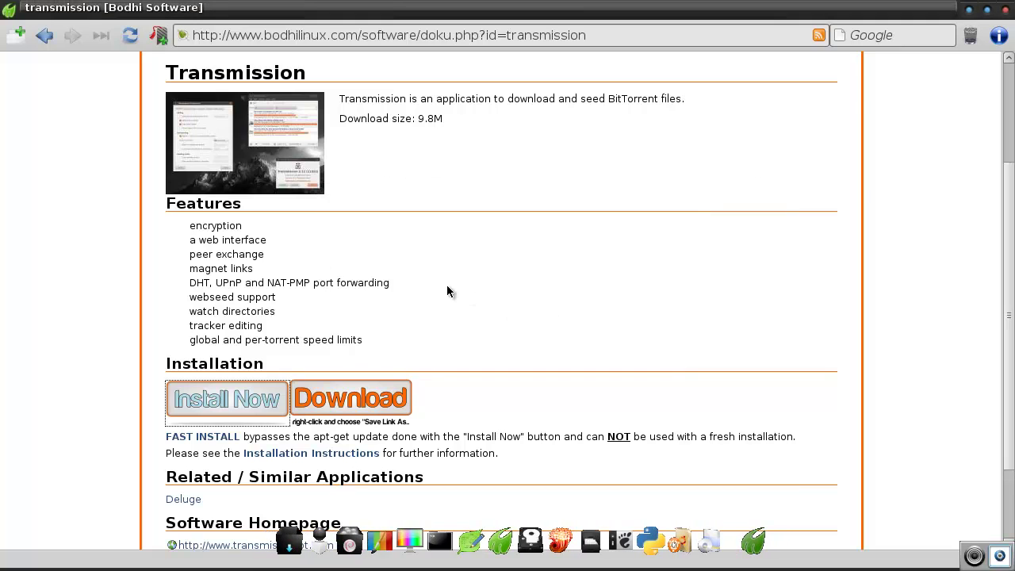
Highlight and deselect a word in the Features list, then close the Midori window
left_click_drag(390, 284, 317, 290)
left_click(350, 301)
left_click(1005, 9)
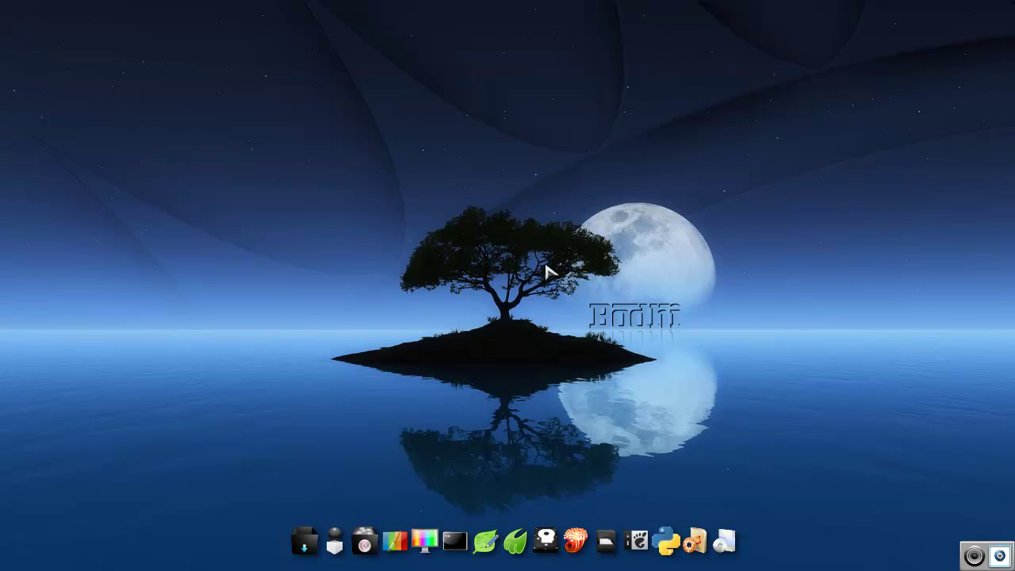
Briefly open and dismiss the desktop's main menu and the open-windows list
key("ctrl+alt+m")
key("Escape")
middle_click(370, 252)
left_click(544, 287)
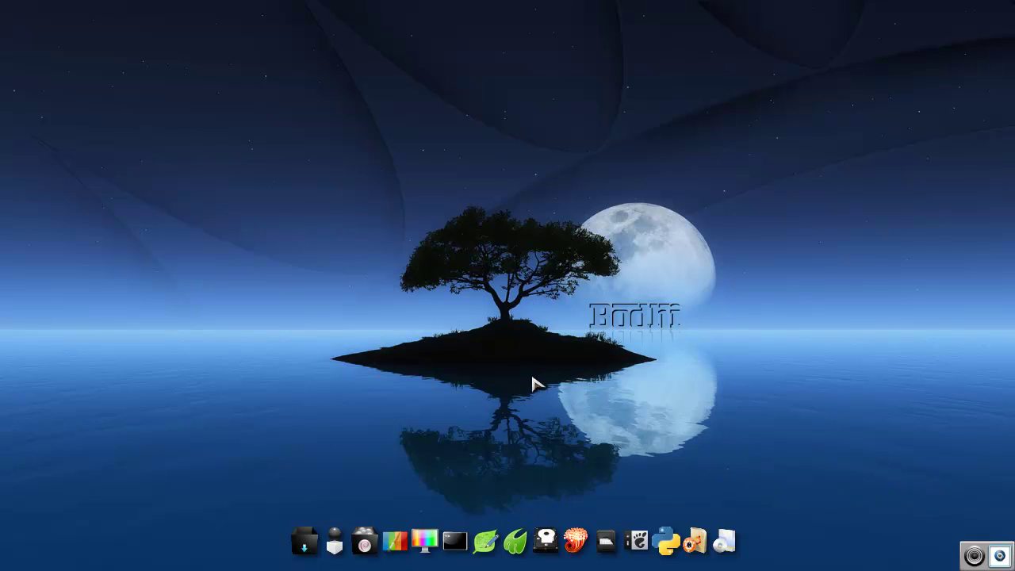